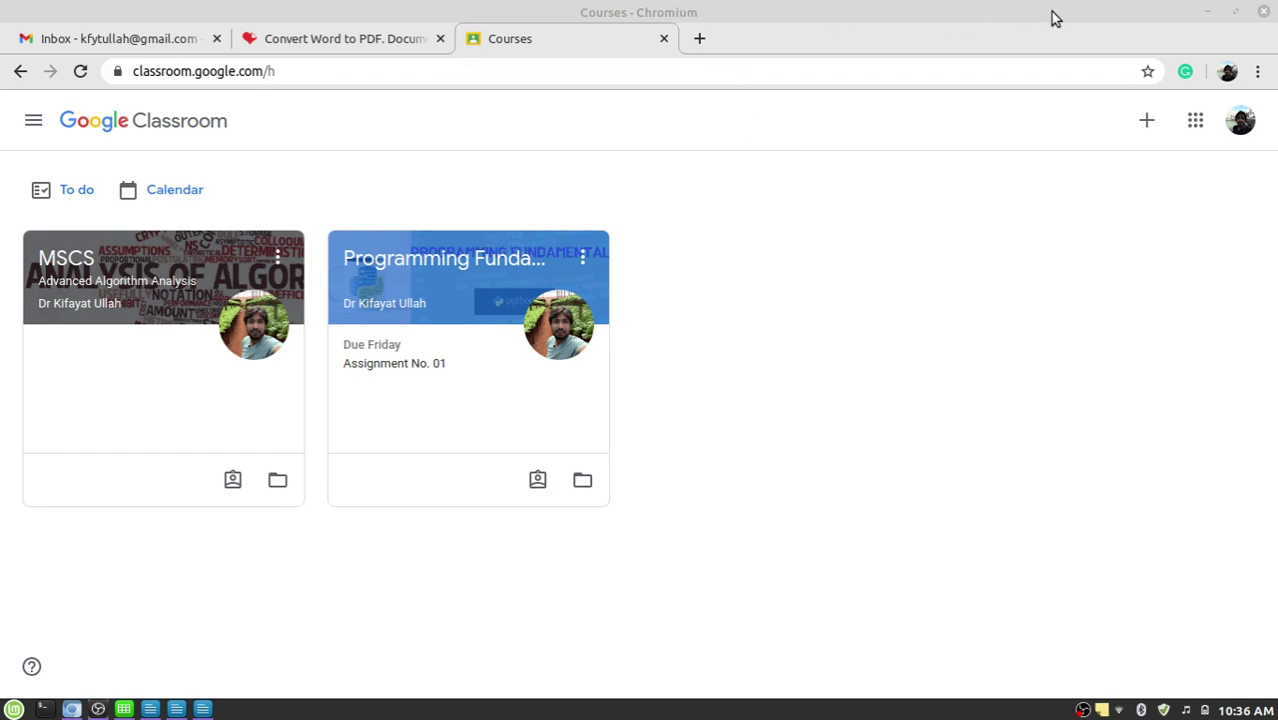
Minimize Chromium to reveal the 'Compiler vs Interpreter' assignment document in Writer.
click(1207, 14)
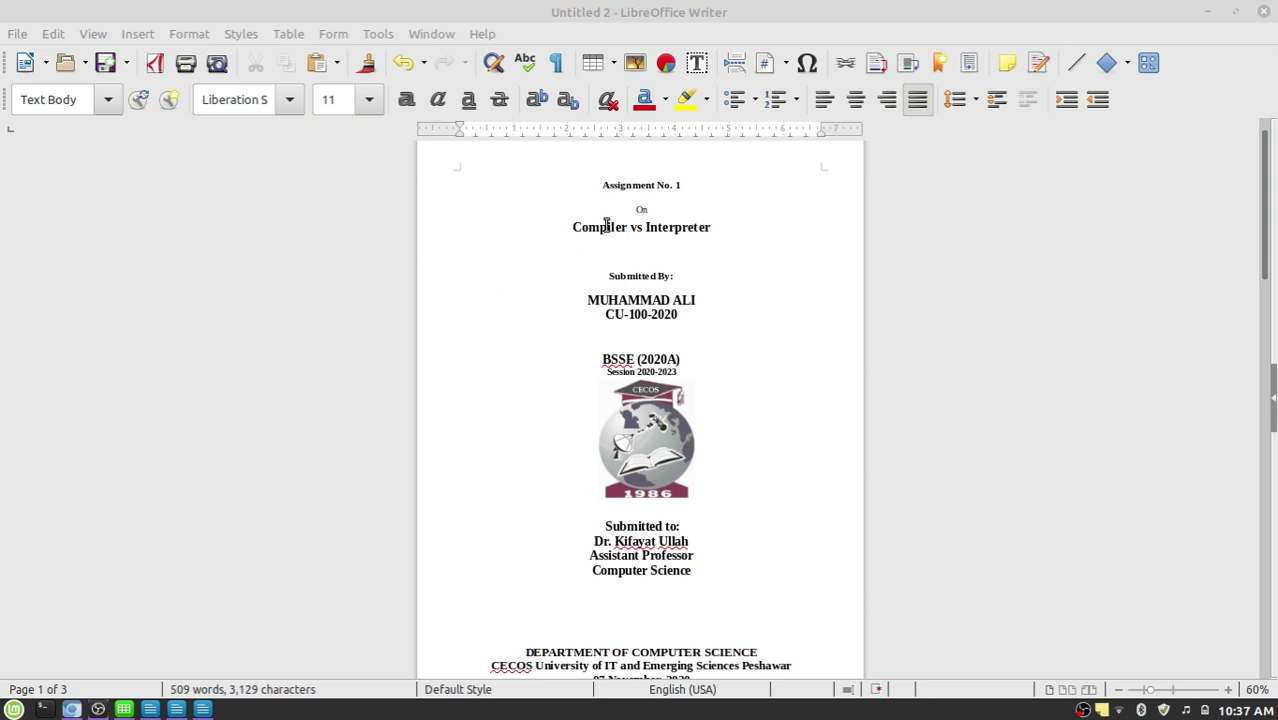
drag(602, 185, 696, 185)
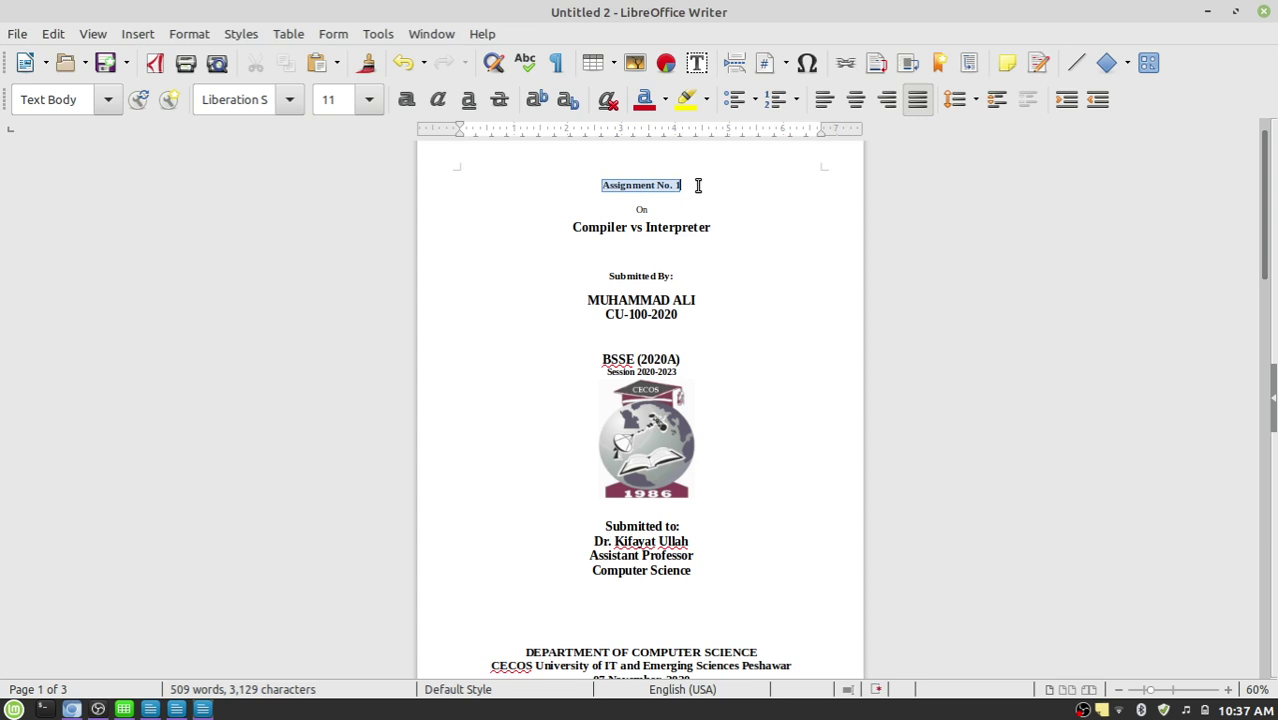
click(696, 185)
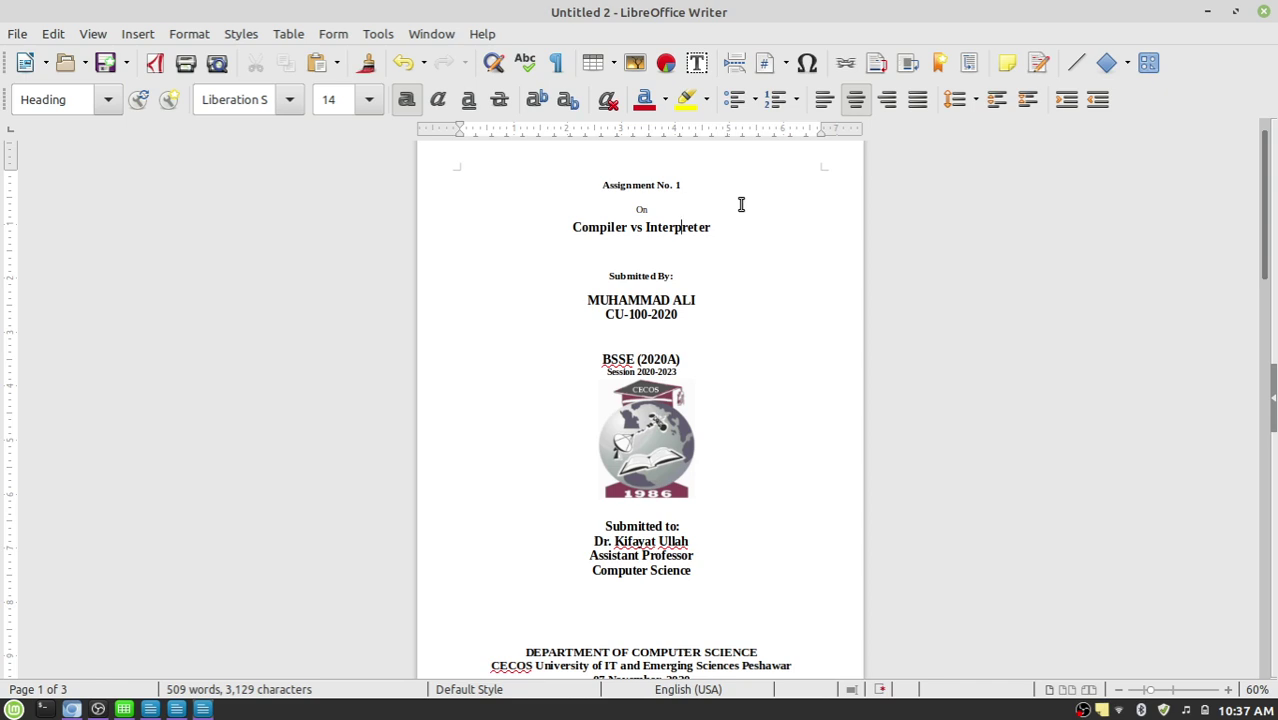
key(Home)
key(shift+End)
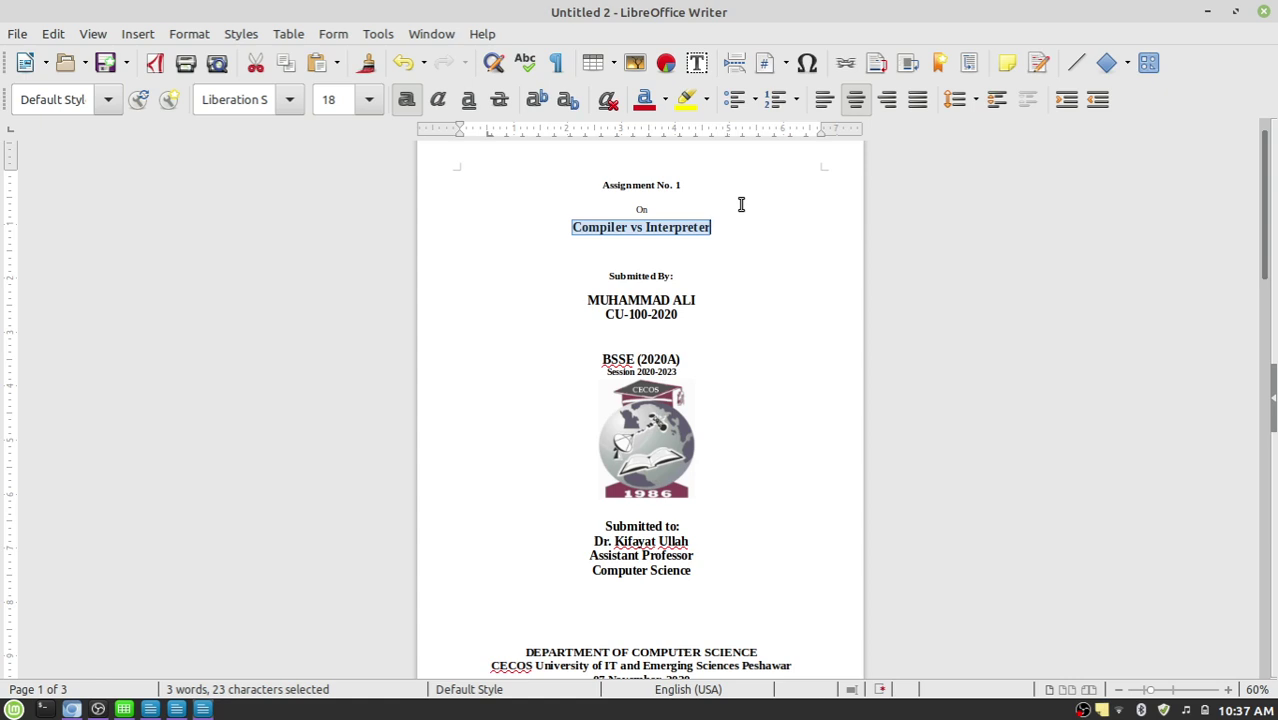
click(607, 281)
click(611, 277)
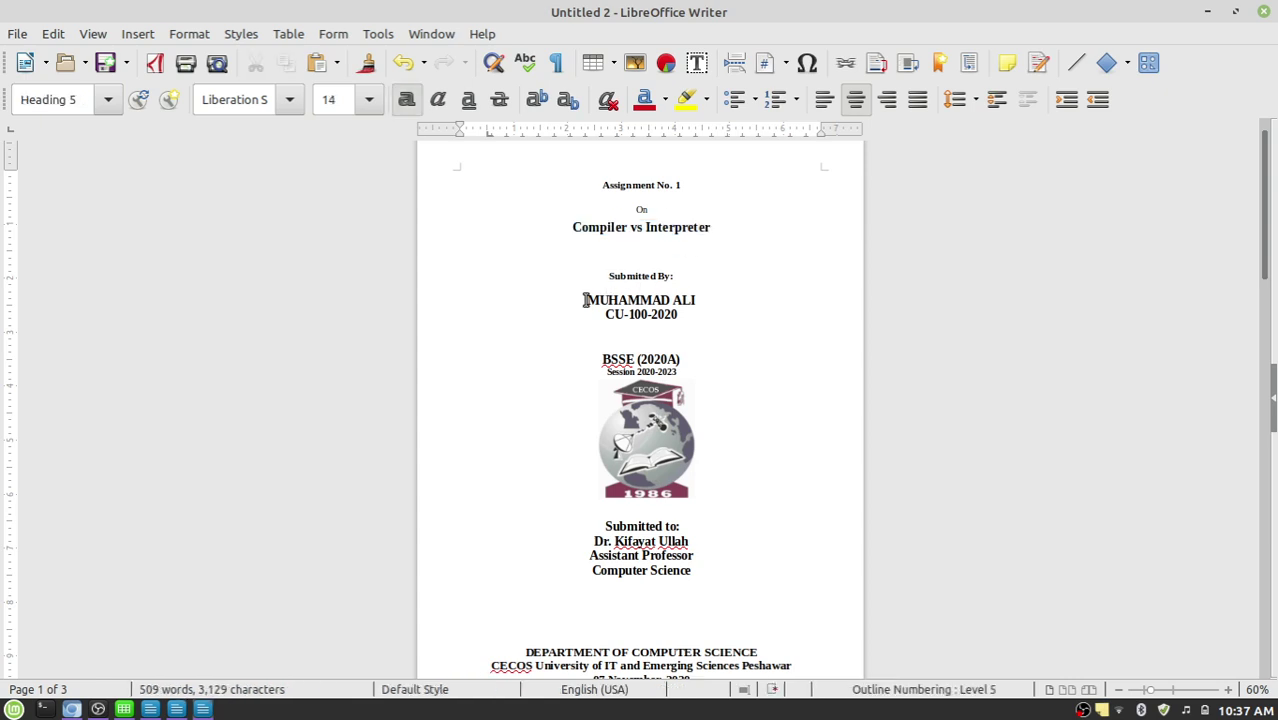
click(628, 312)
key(shift+Home)
key(Down)
key(shift+End)
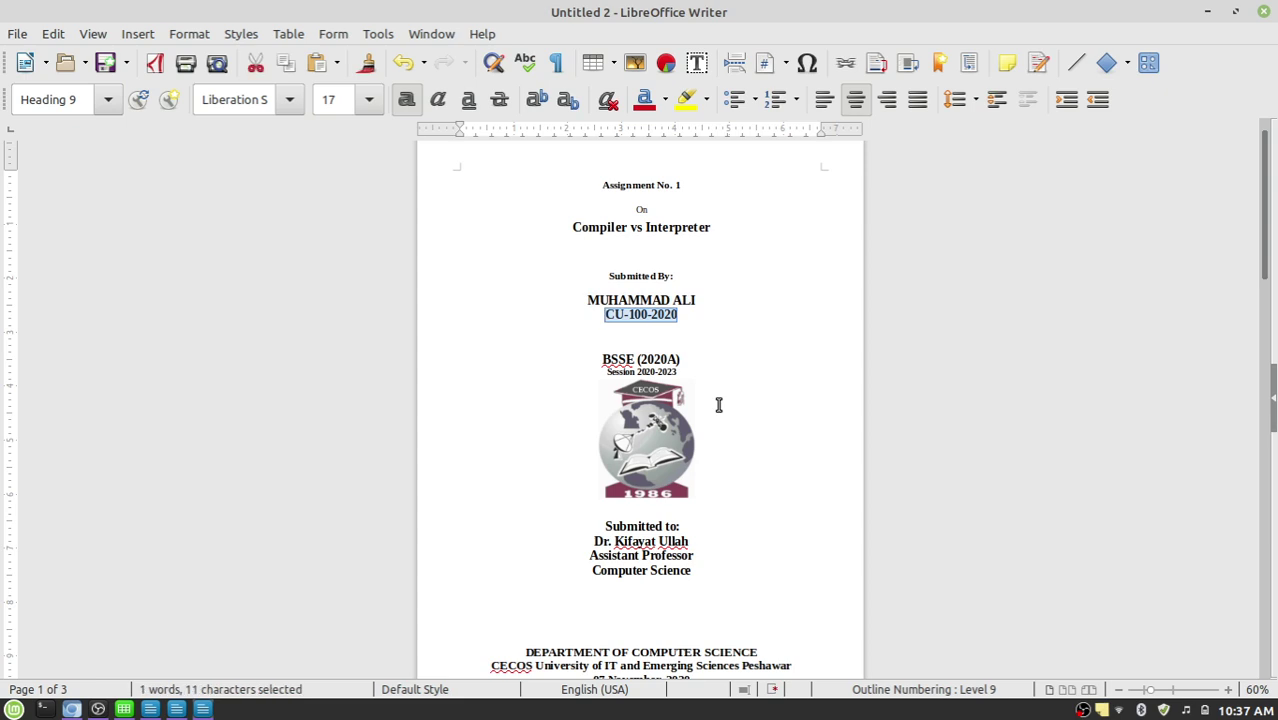
key(Down)
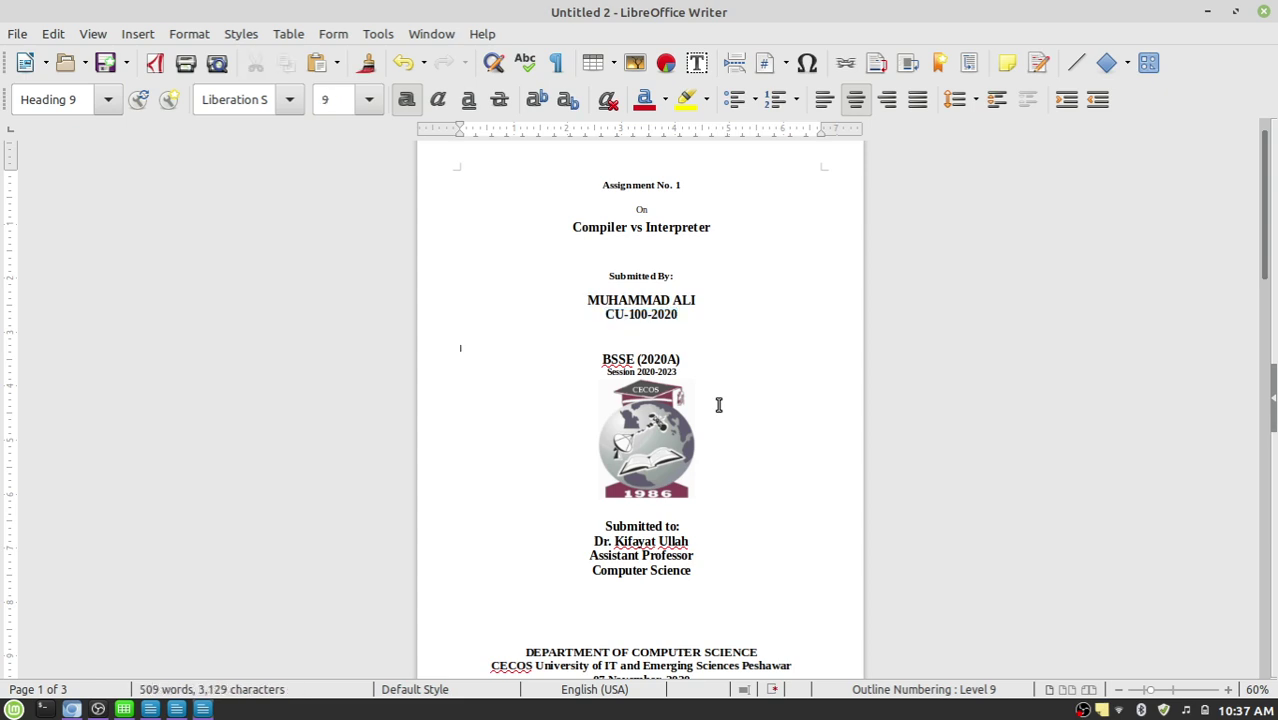
key(Down)
key(shift+Right)
key(shift+Right)
key(shift+Right)
key(shift+Right)
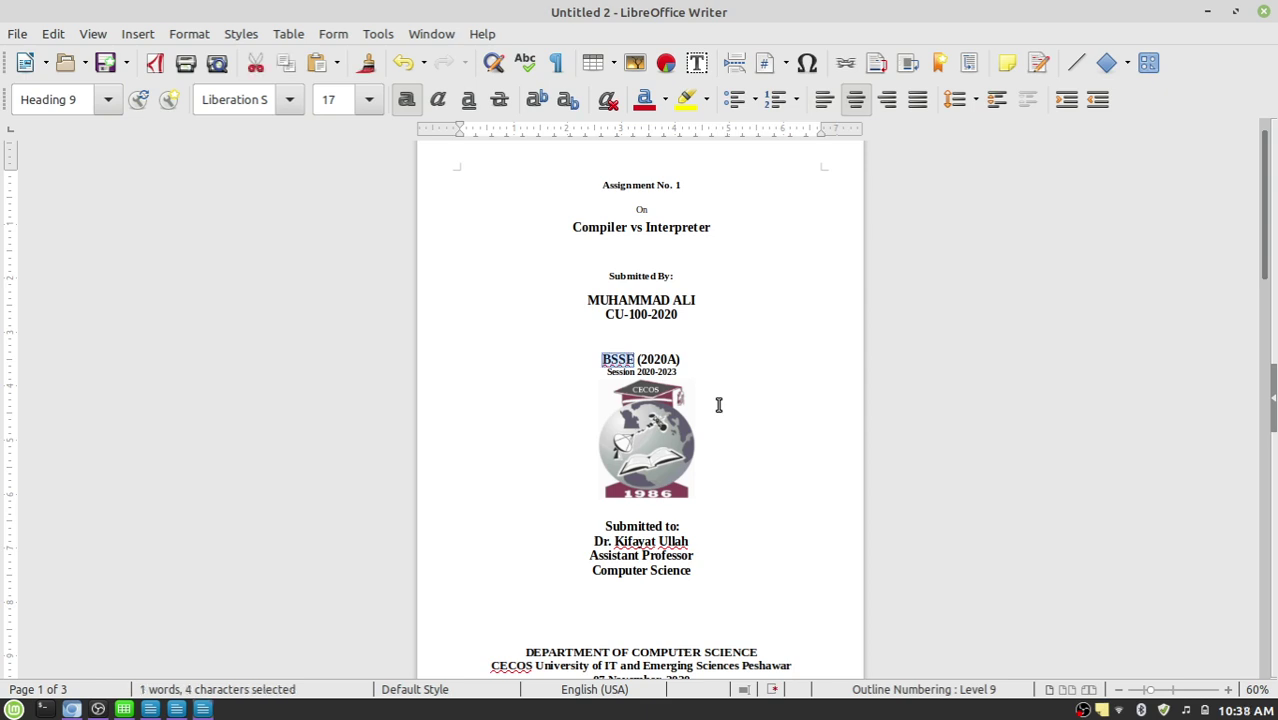
key(Right)
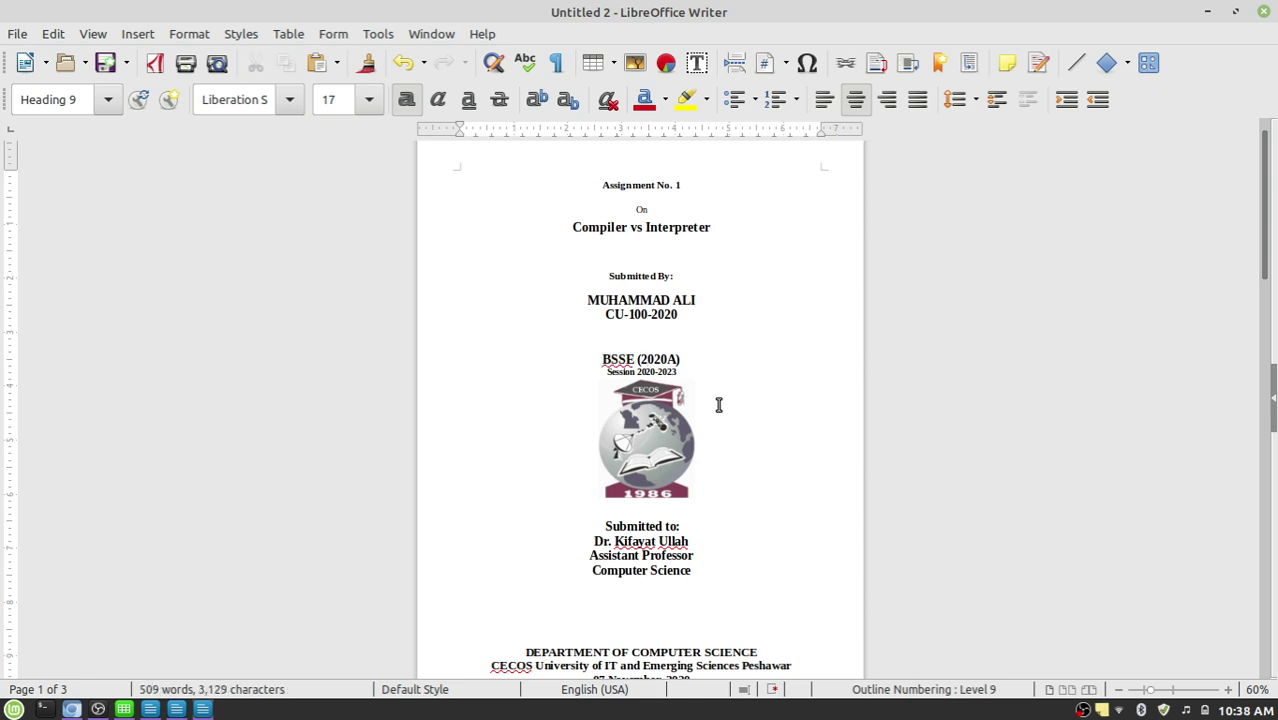
key(Down)
key(Home)
key(shift+End)
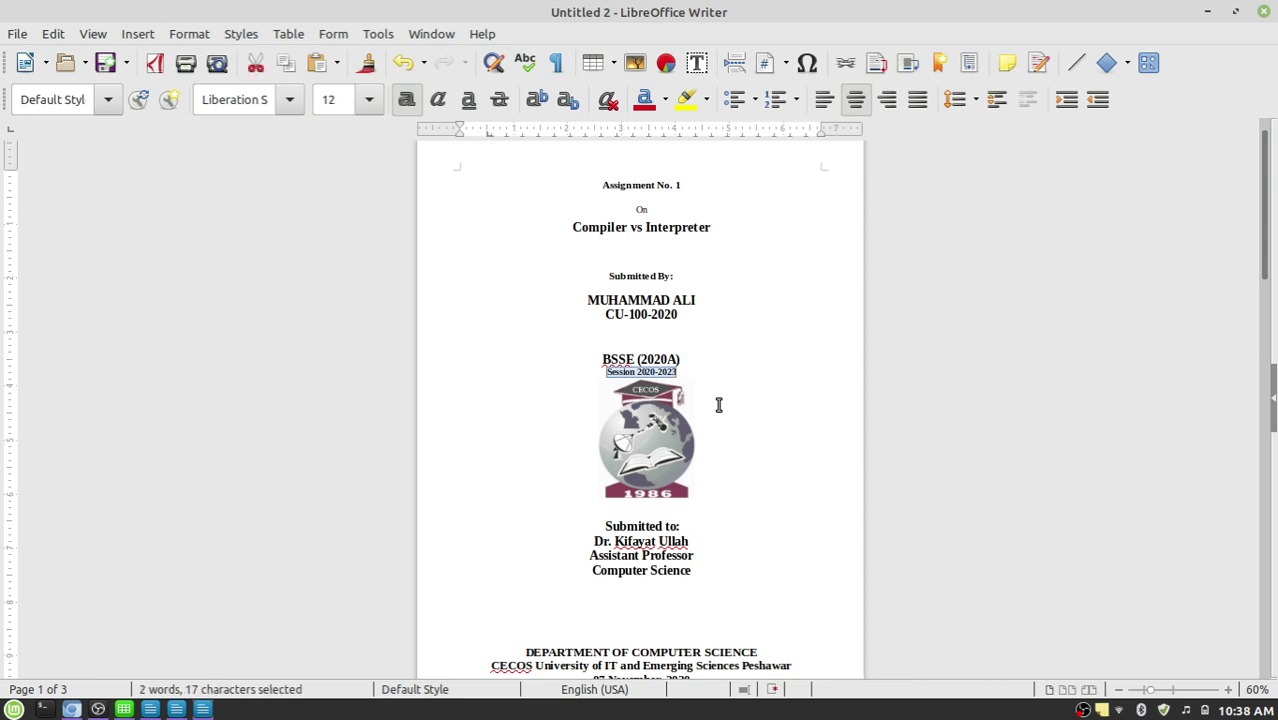
scroll(718, 404, down, 2)
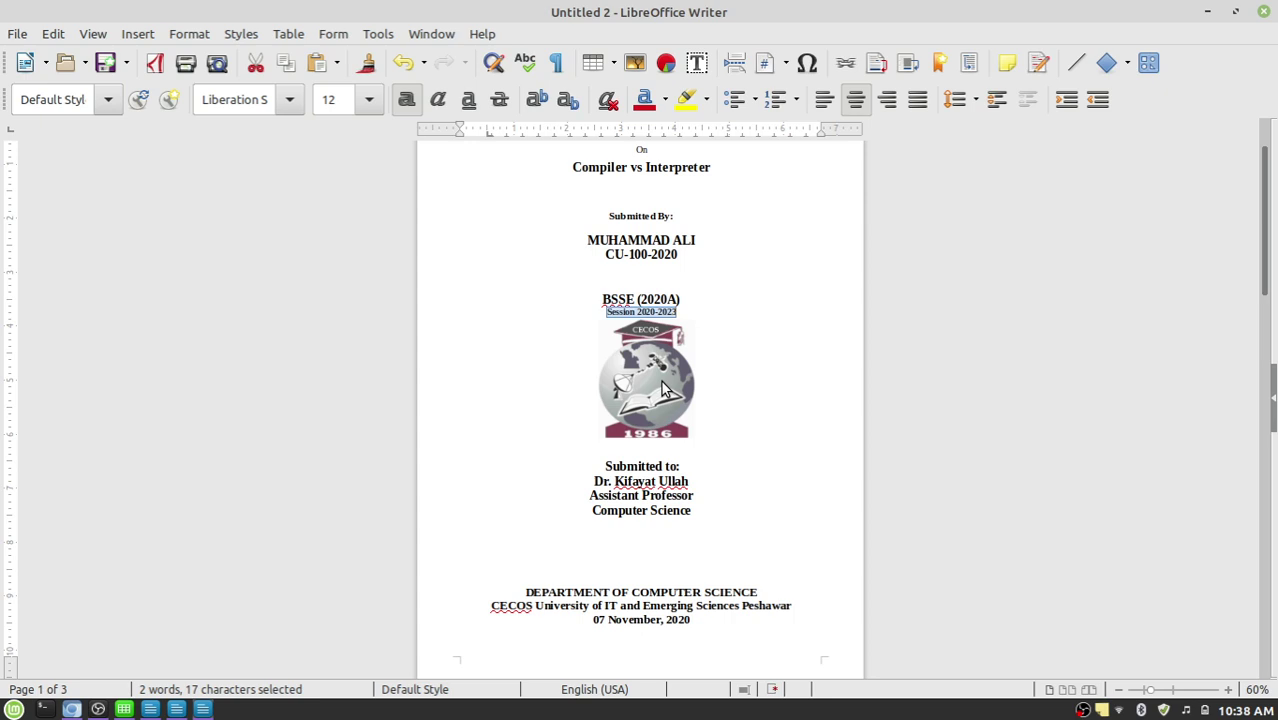
click(666, 497)
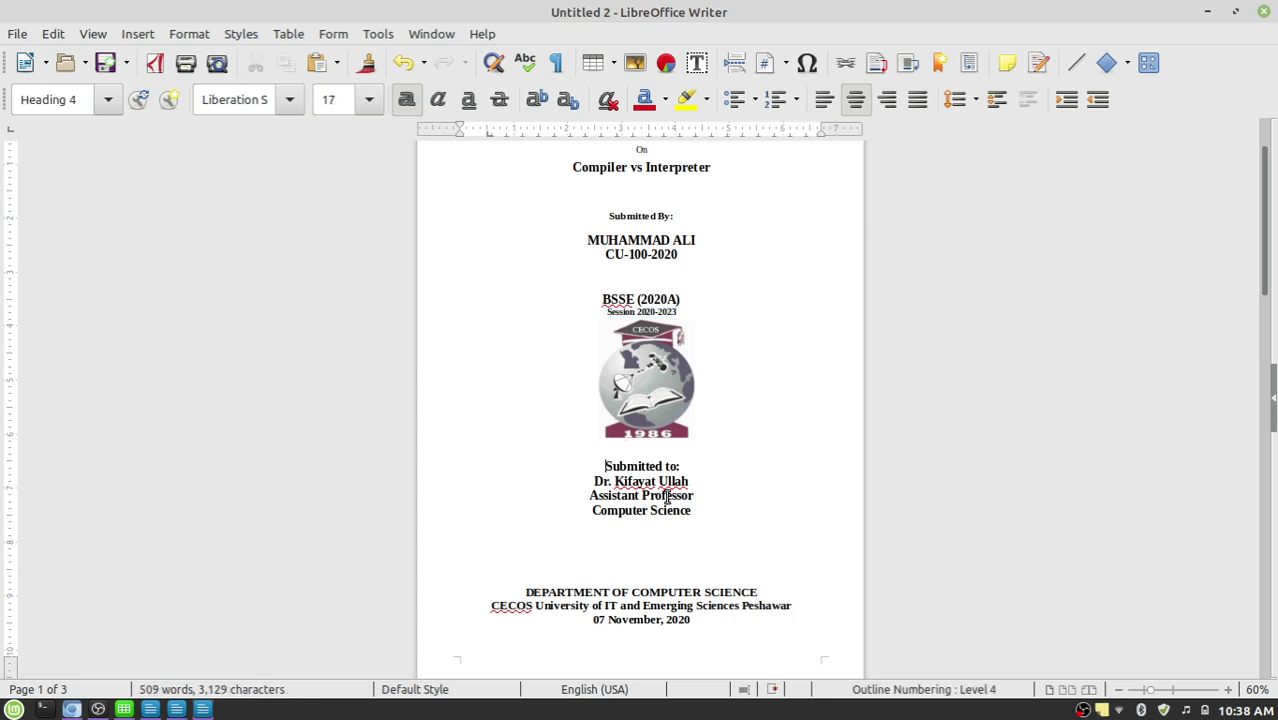
key(Up)
key(Up)
key(End)
key(shift+Home)
key(Down)
text(.)
key(Right)
key(shift+End)
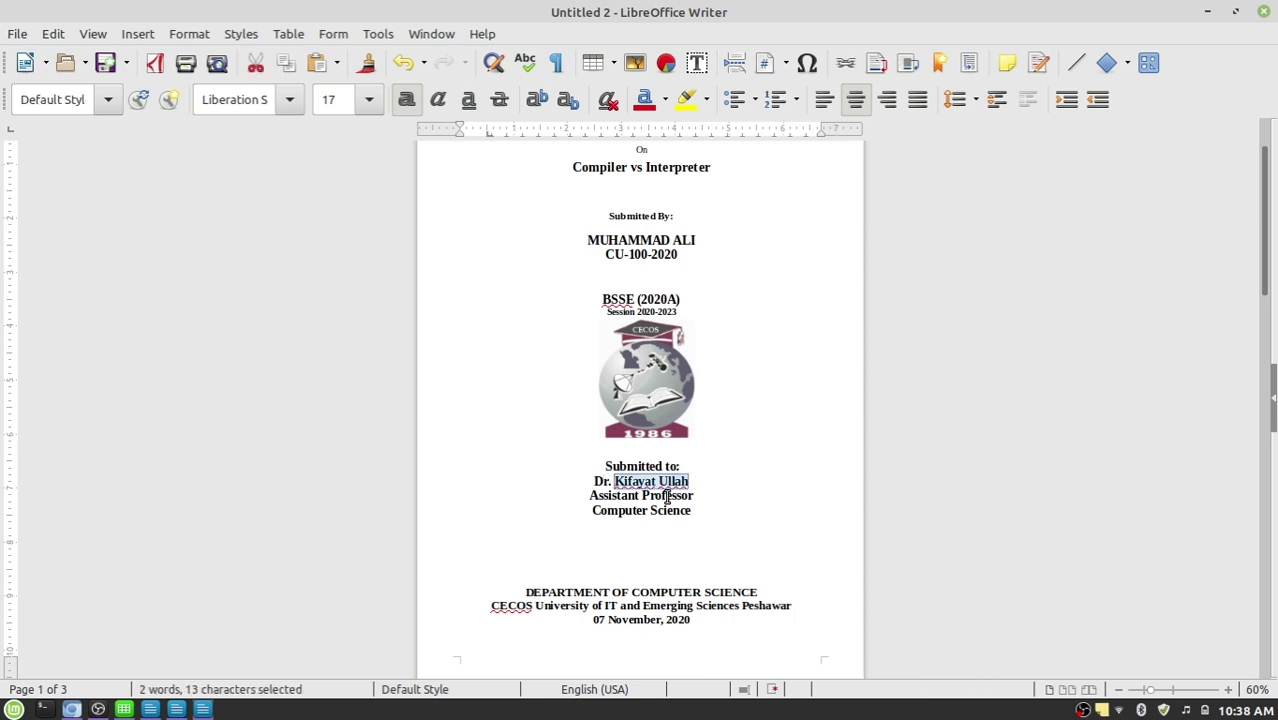
scroll(668, 497, down, 1)
click(588, 442)
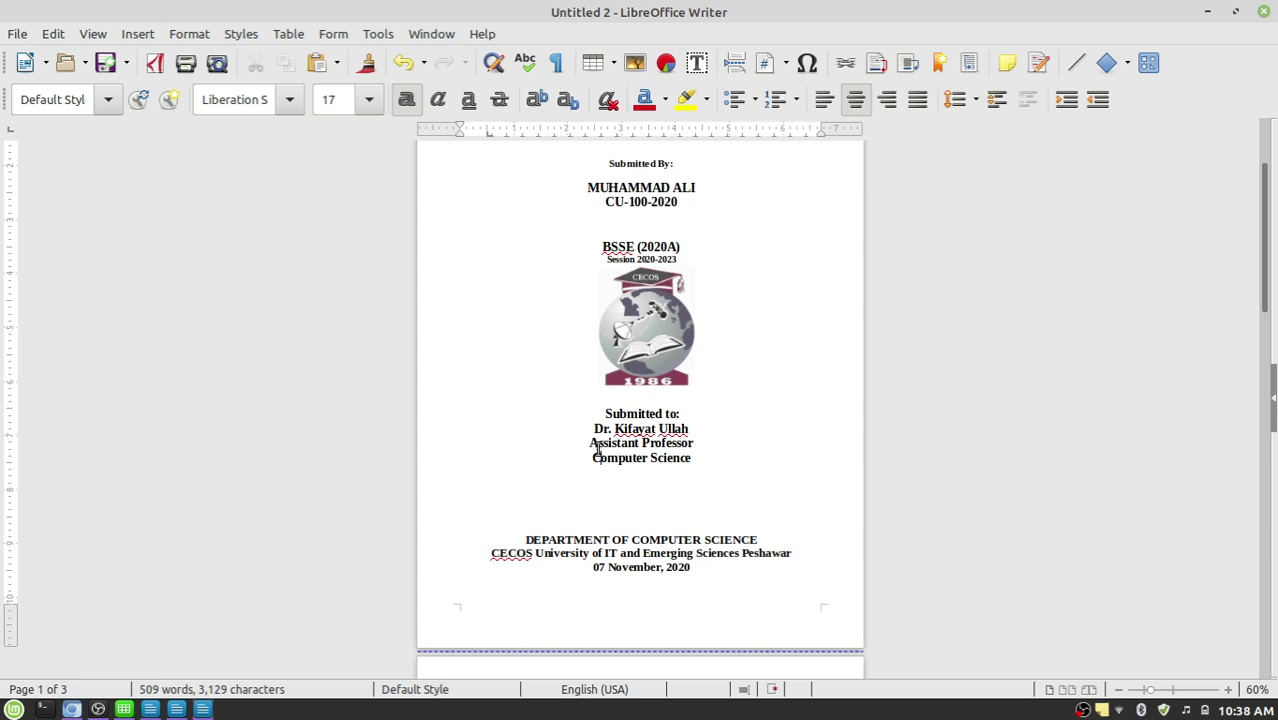
scroll(599, 449, down, 2)
click(551, 430)
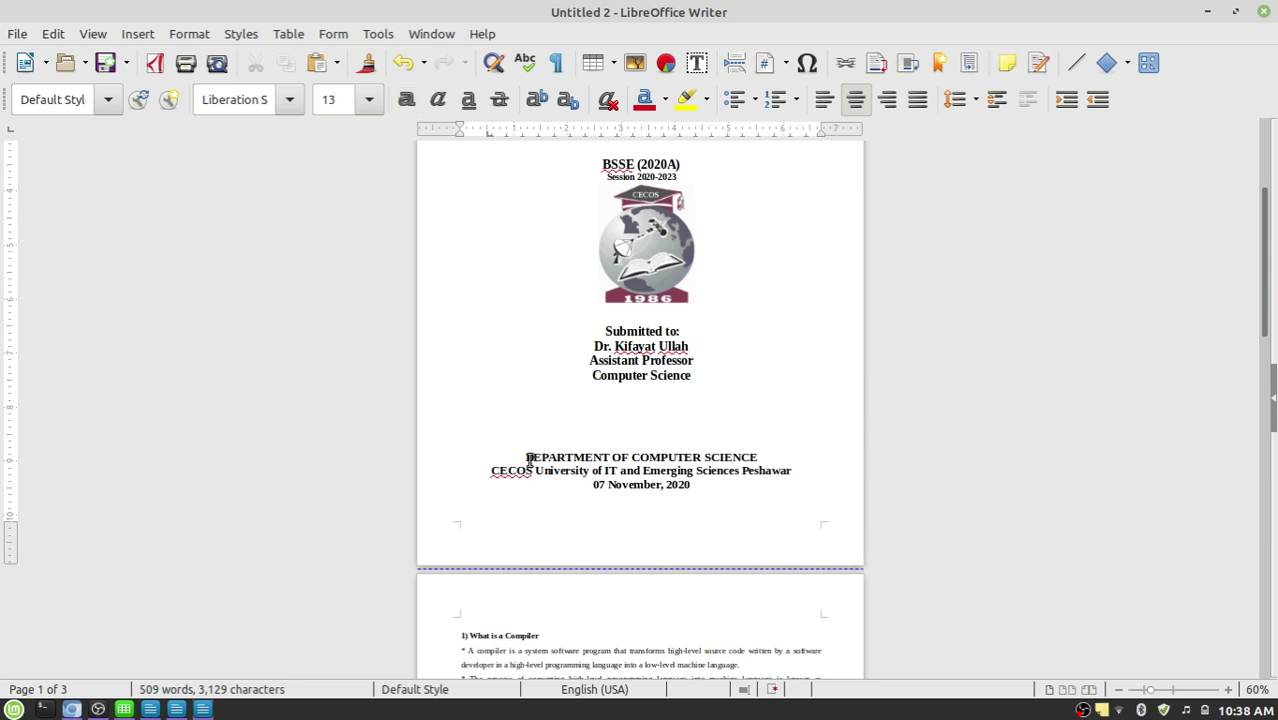
drag(525, 458, 772, 459)
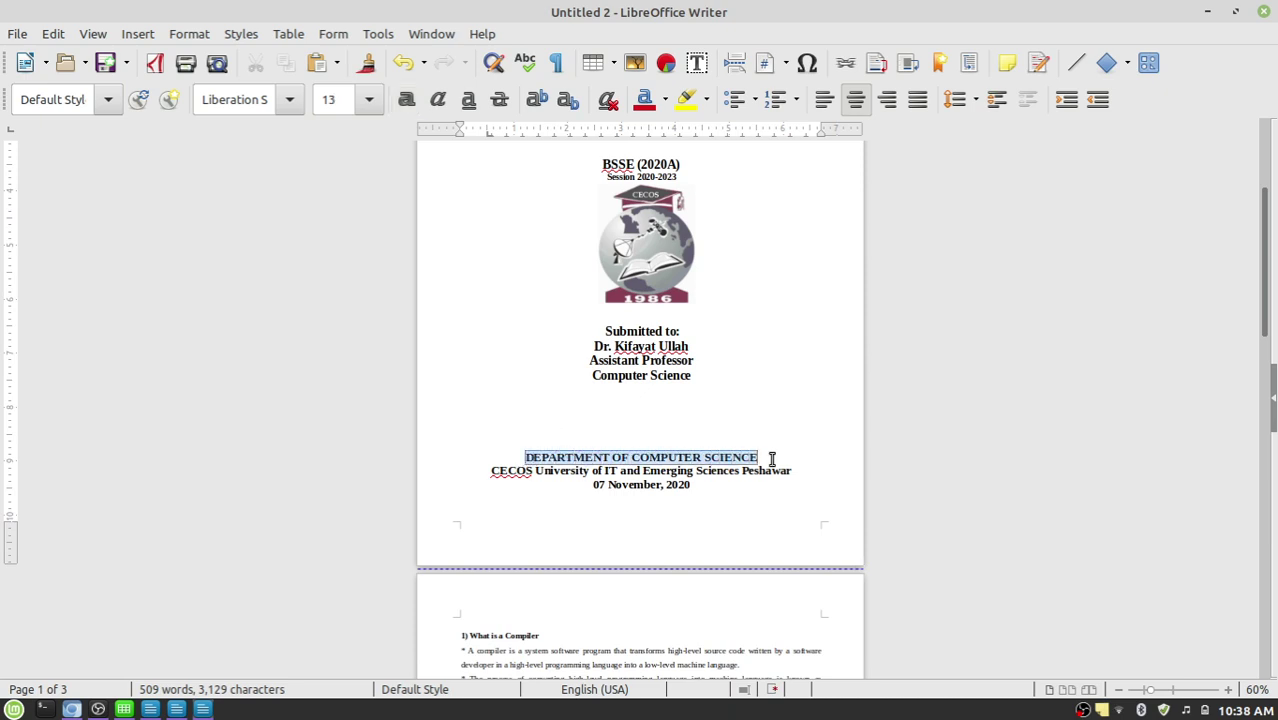
drag(490, 471, 792, 471)
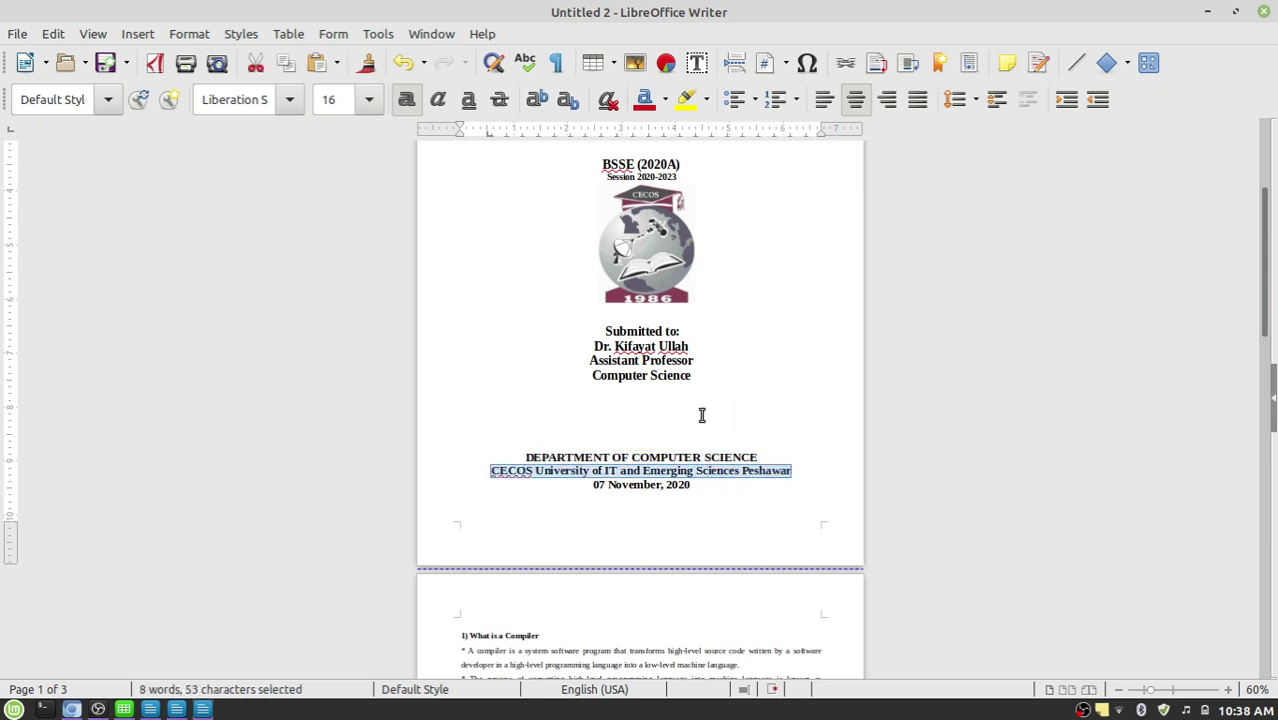
drag(692, 488, 591, 488)
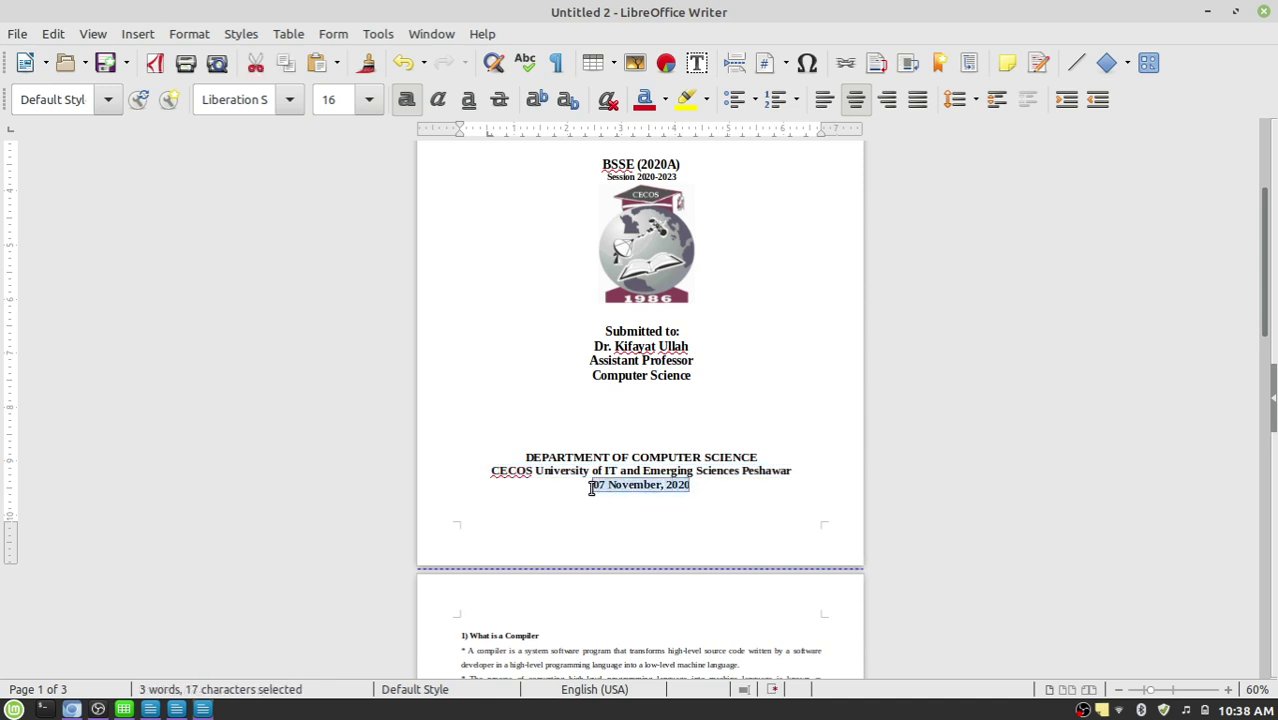
click(587, 489)
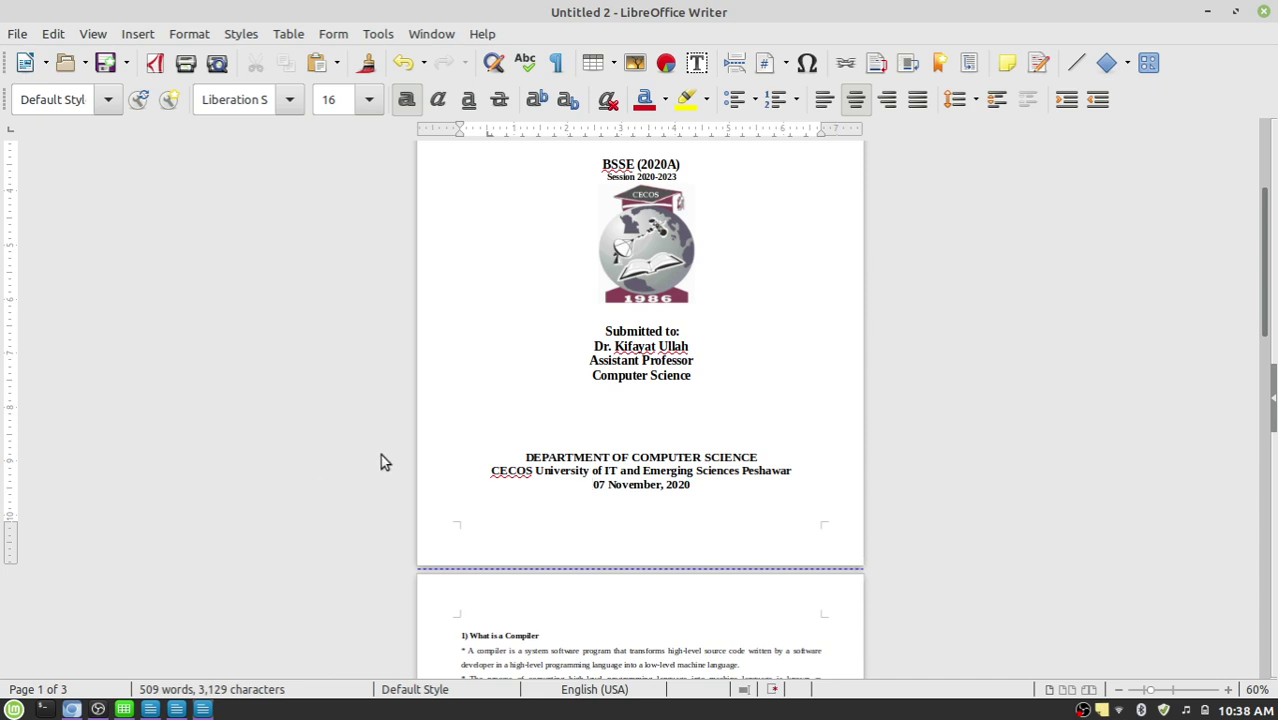
scroll(811, 394, up, 2)
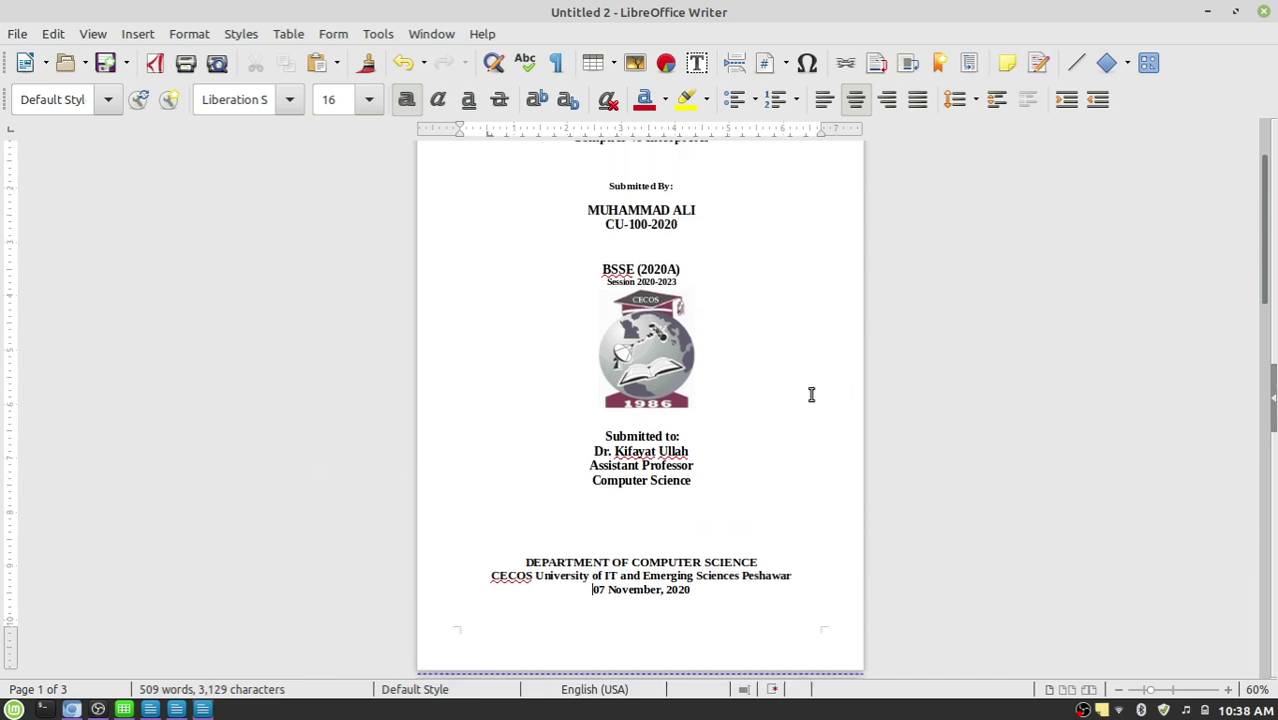
scroll(811, 394, up, 2)
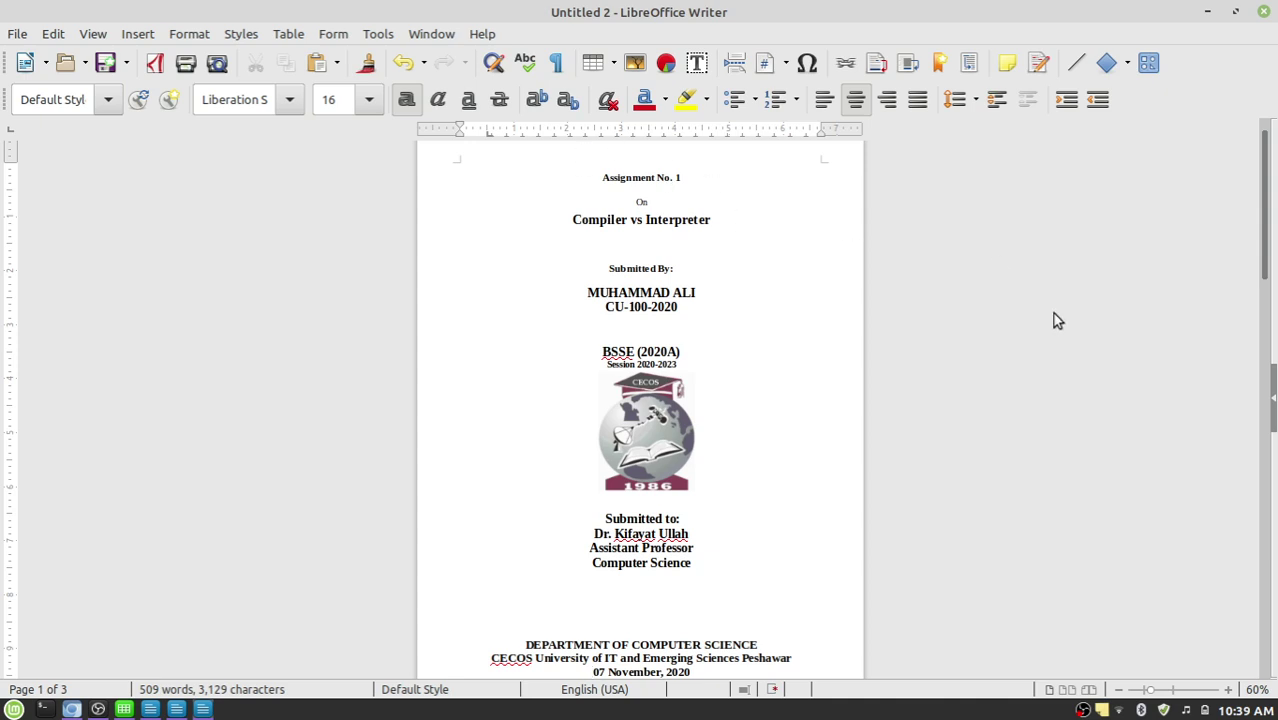
scroll(1068, 340, down, 10)
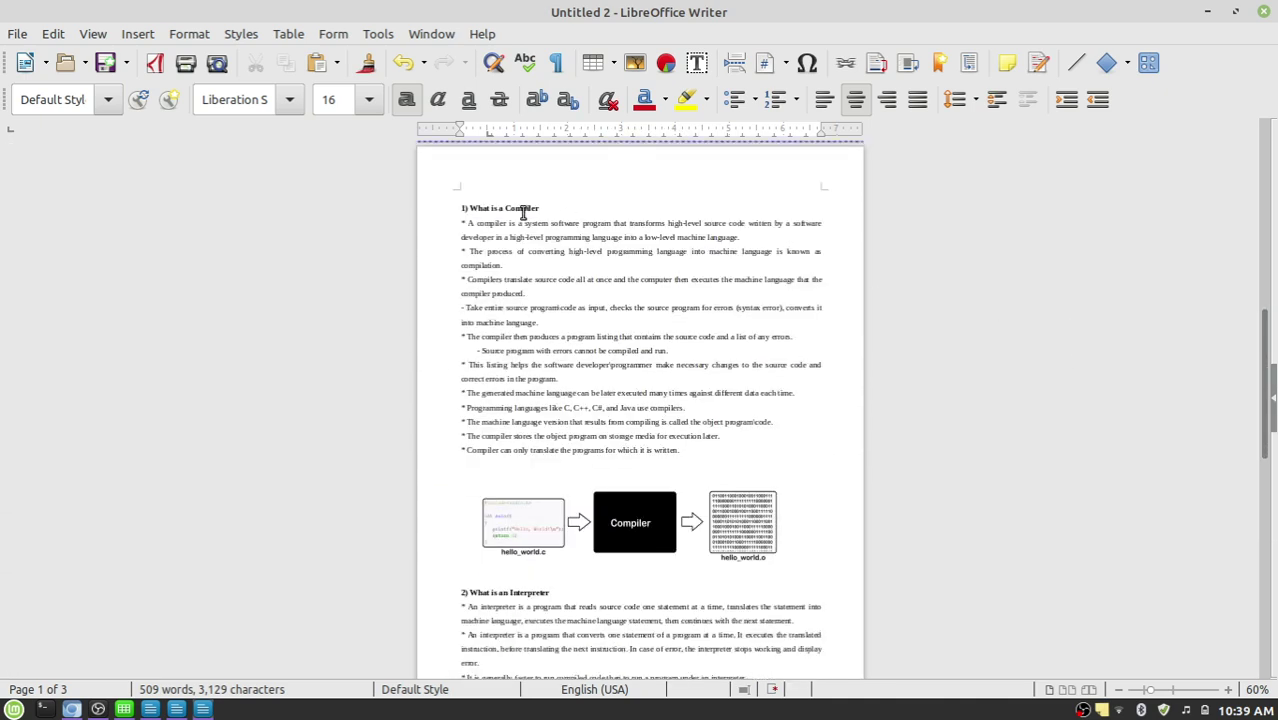
scroll(556, 280, down, 5)
scroll(695, 440, down, 6)
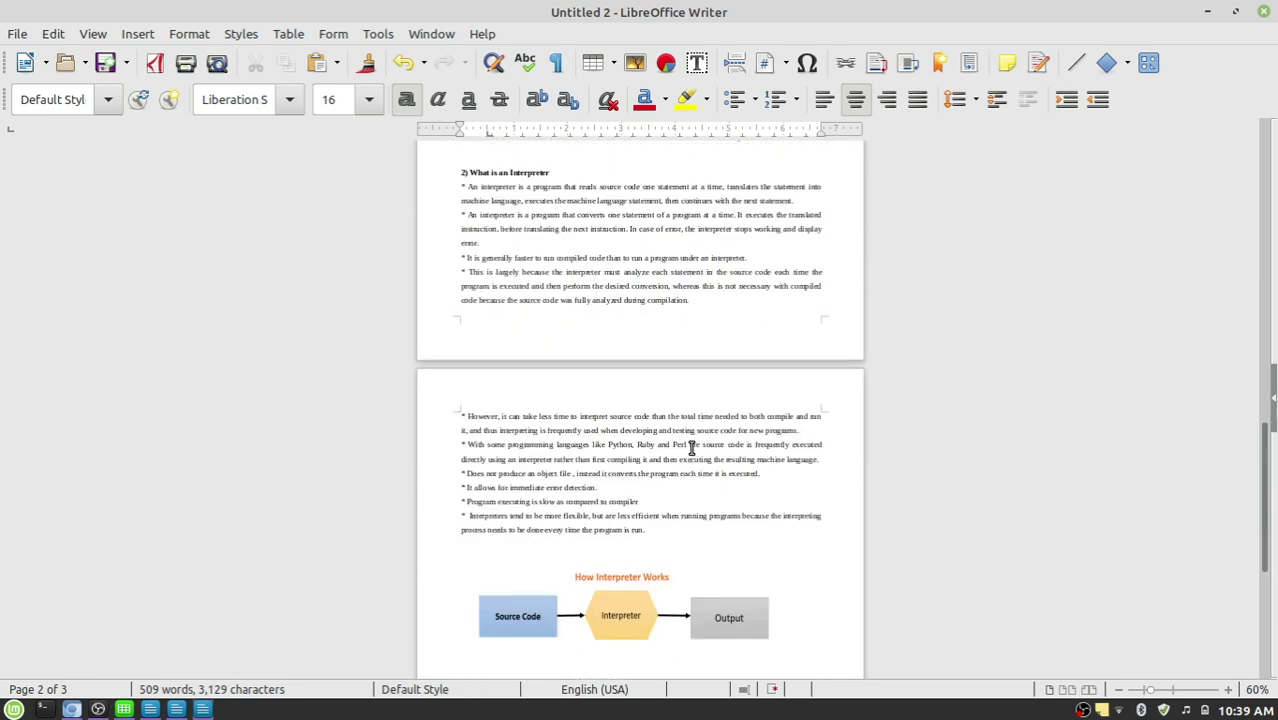
scroll(700, 449, up, 3)
scroll(691, 430, up, 5)
scroll(691, 427, up, 10)
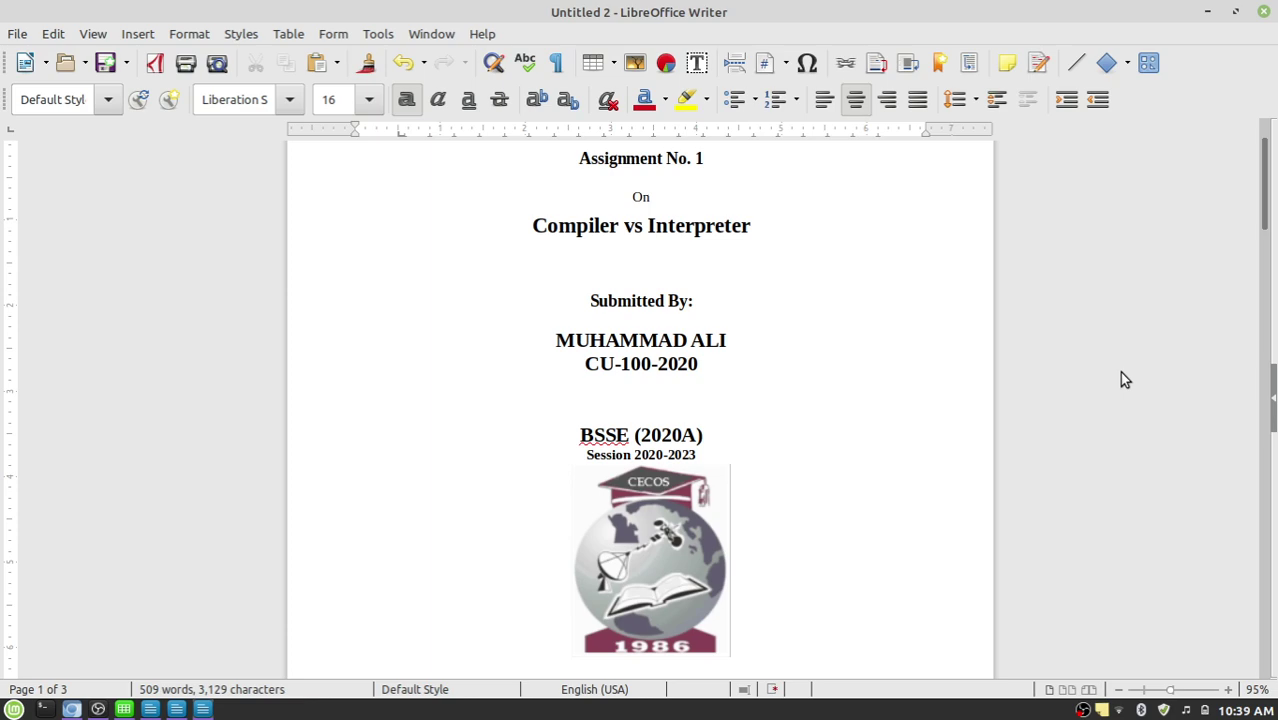
scroll(1121, 378, down, 10)
scroll(1121, 378, down, 5)
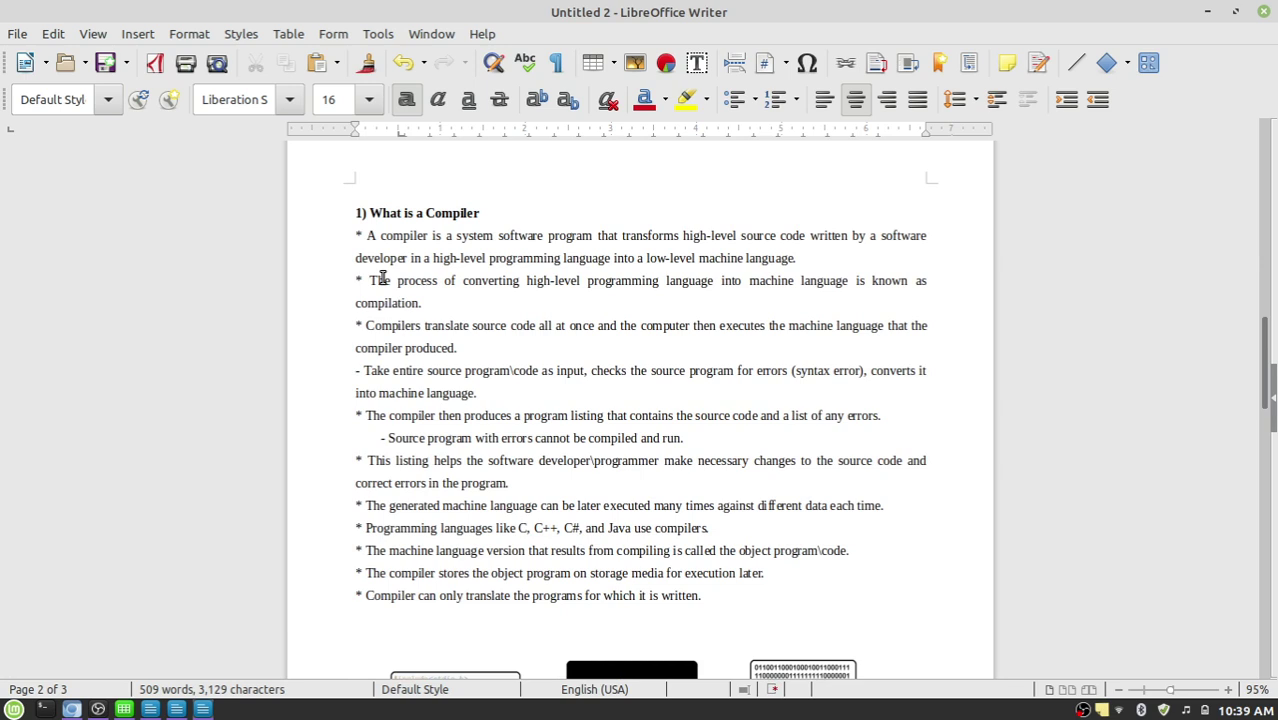
click(393, 212)
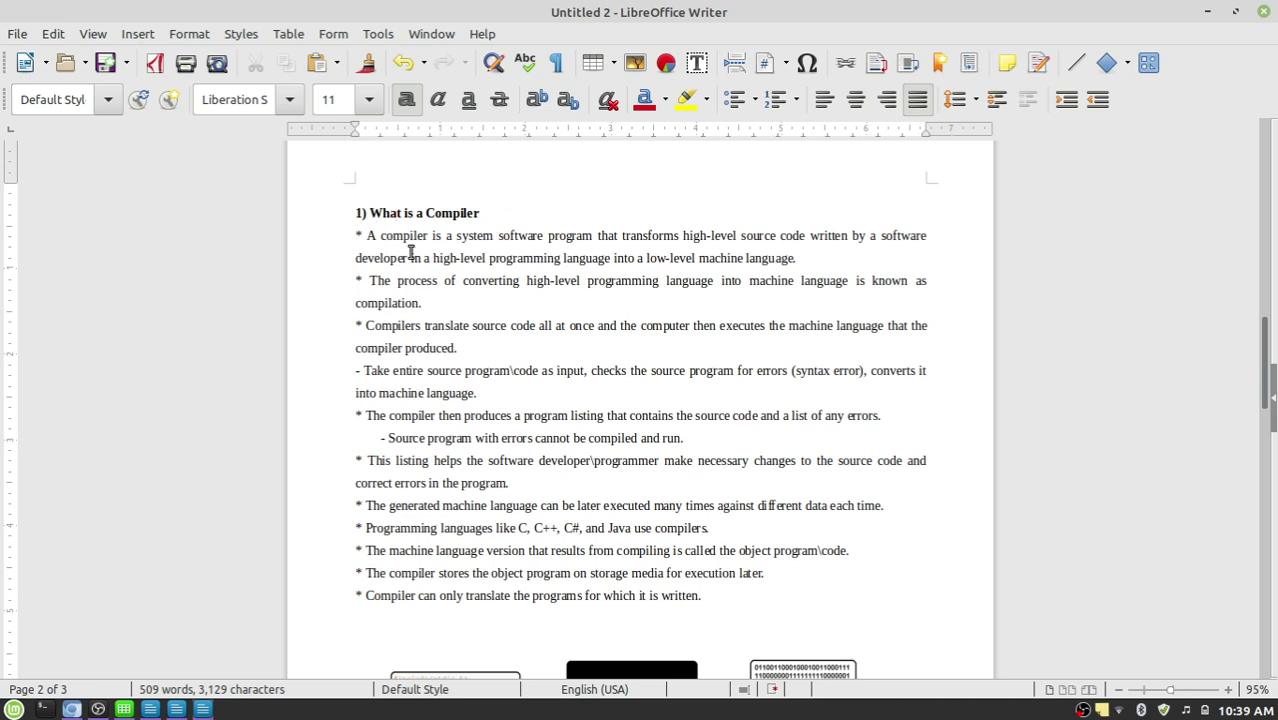
drag(445, 235, 708, 348)
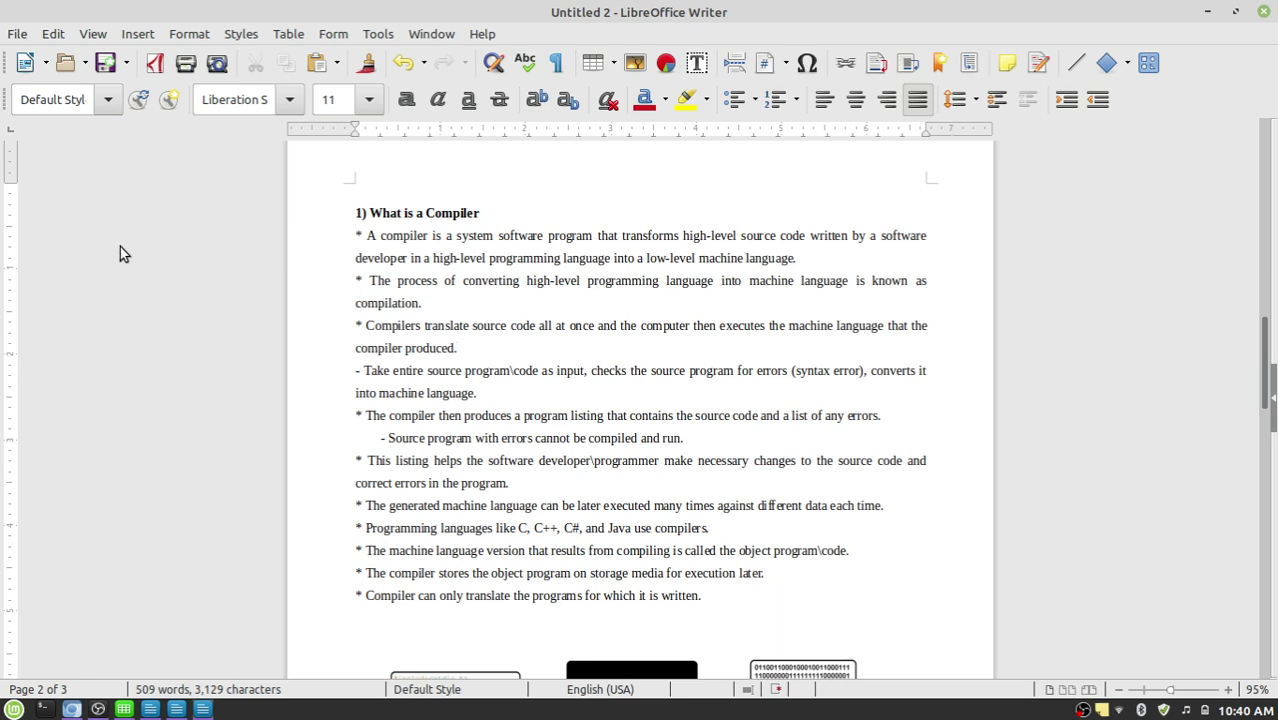
Save the untitled document as an ODT named with the student's name plus '-Assignment no.1'.
click(16, 36)
click(64, 268)
double_click(352, 78)
click(355, 81)
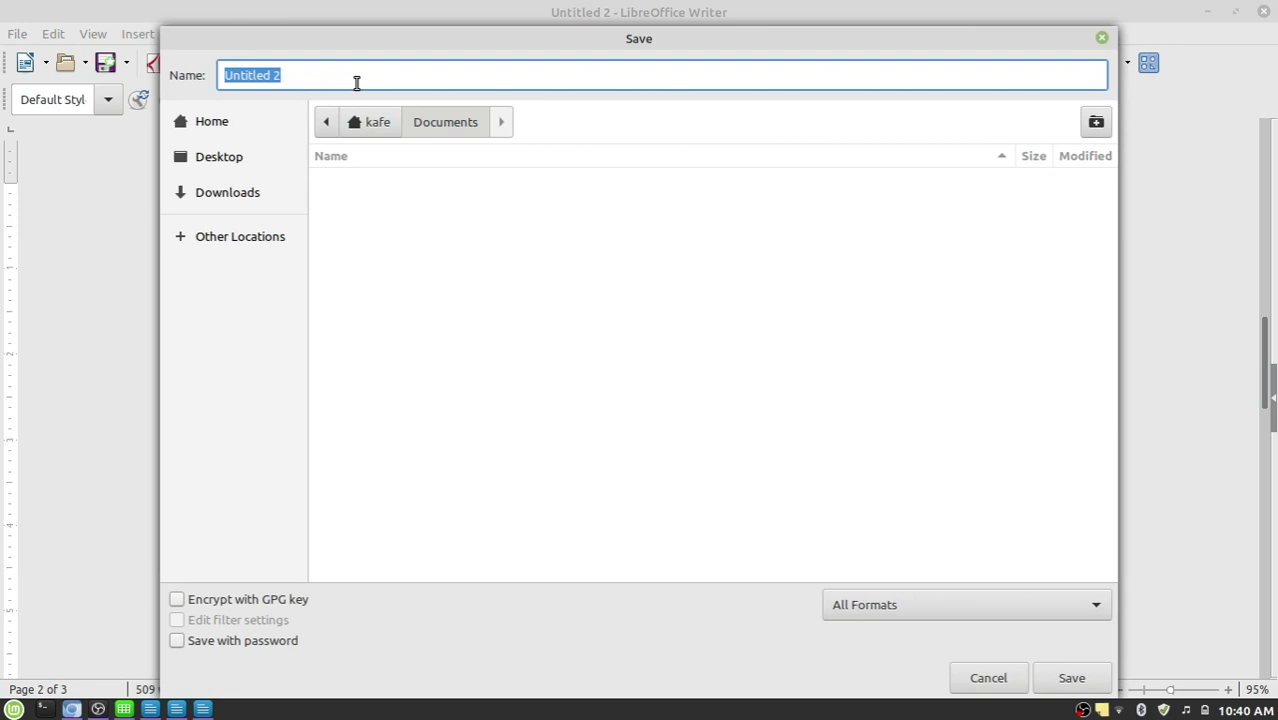
text(Muha)
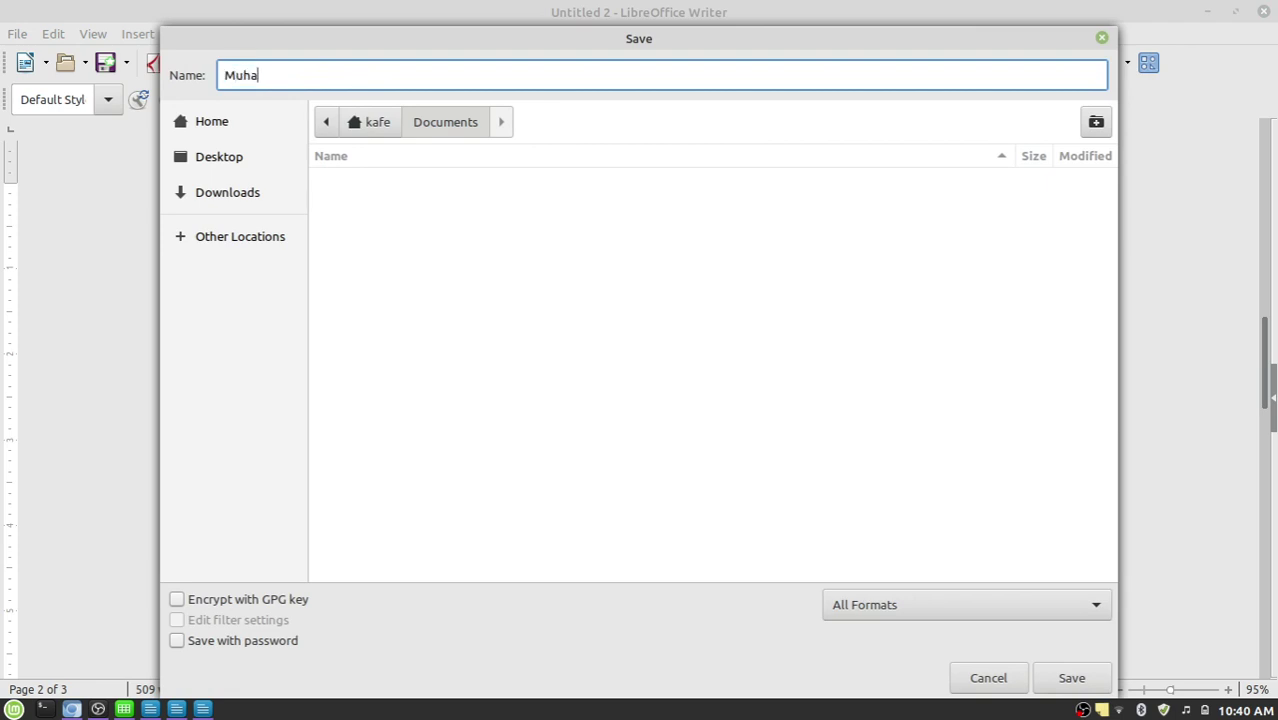
text(mmad ali-Assignme)
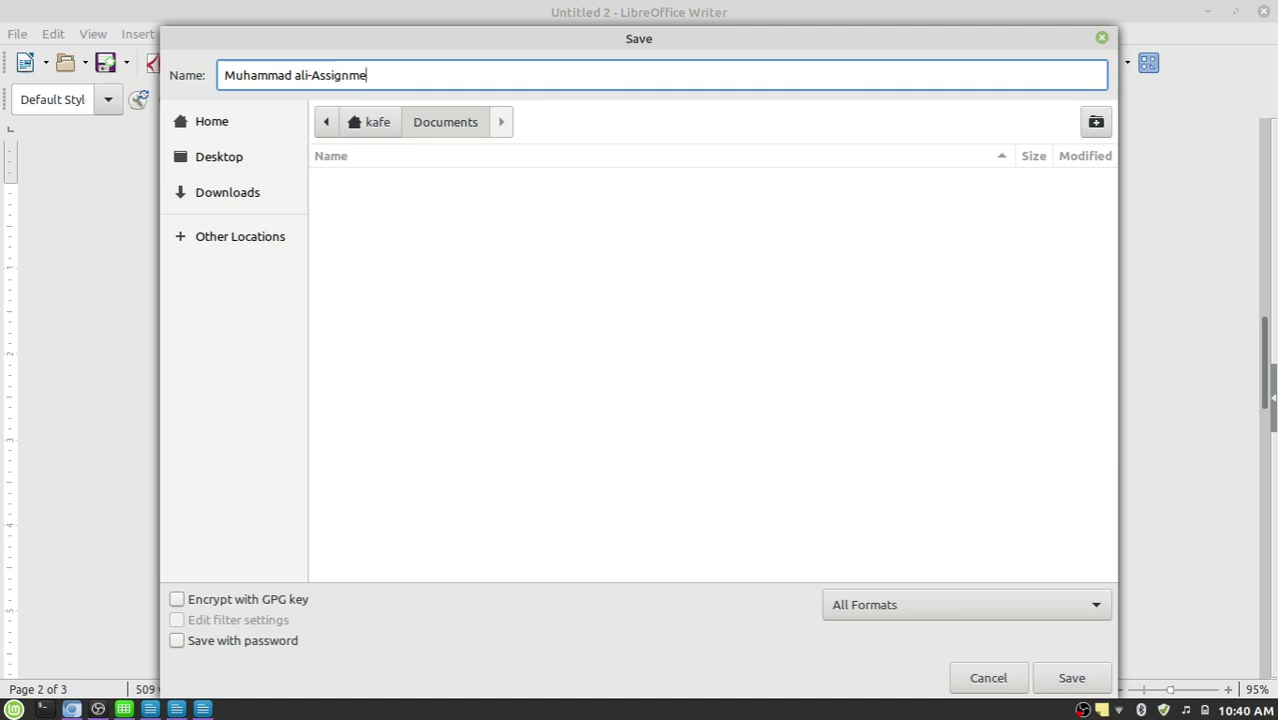
text(nt no.1)
click(1088, 674)
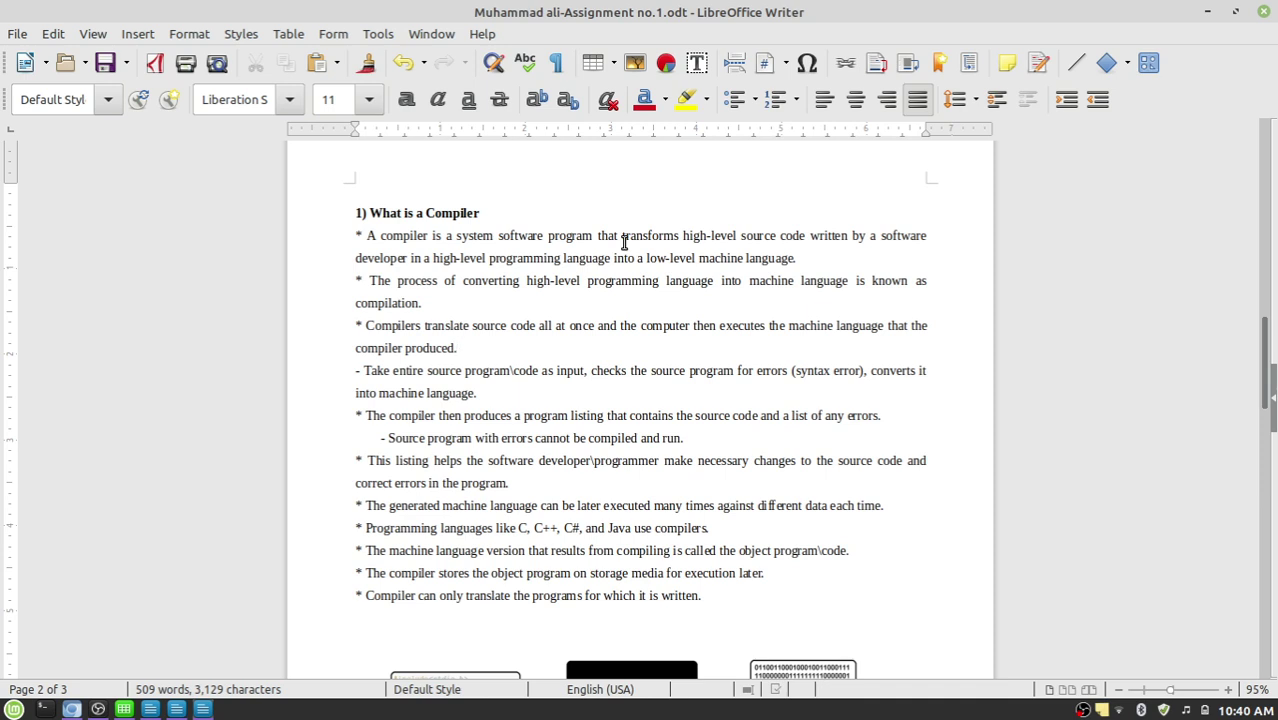
Export the assignment as a PDF to the Desktop, then close Writer.
click(15, 34)
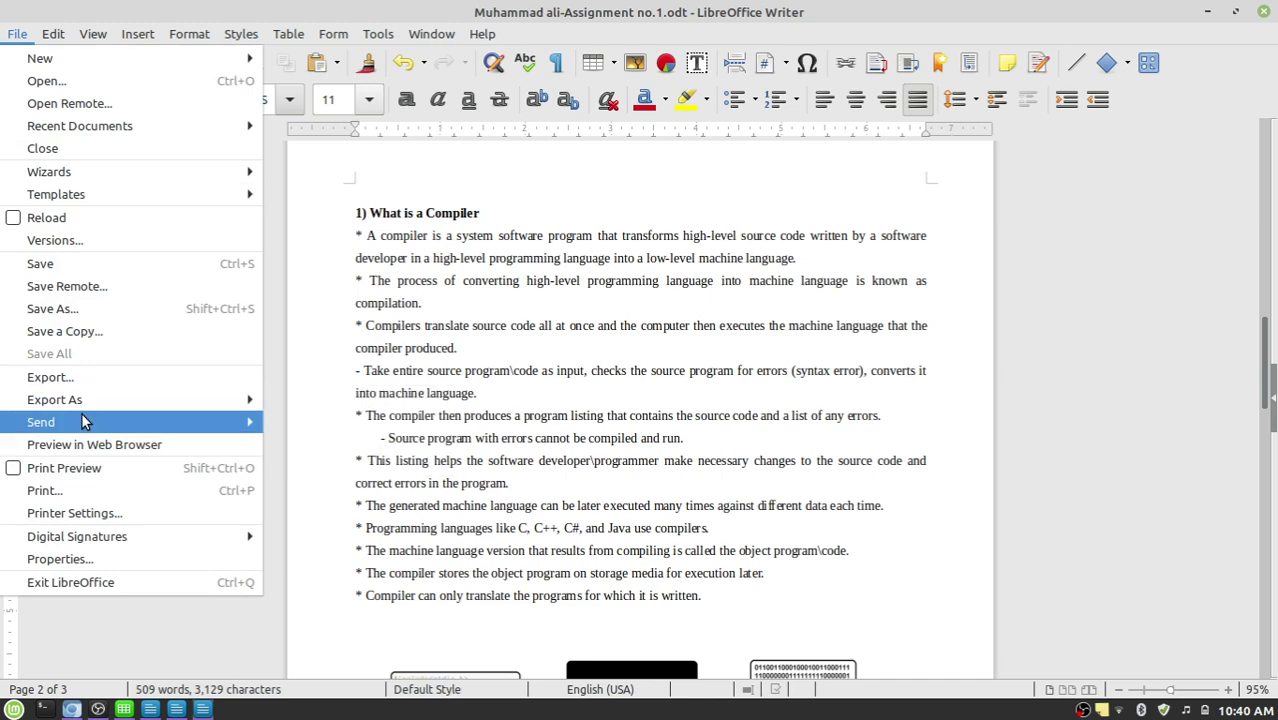
mouse_move(87, 408)
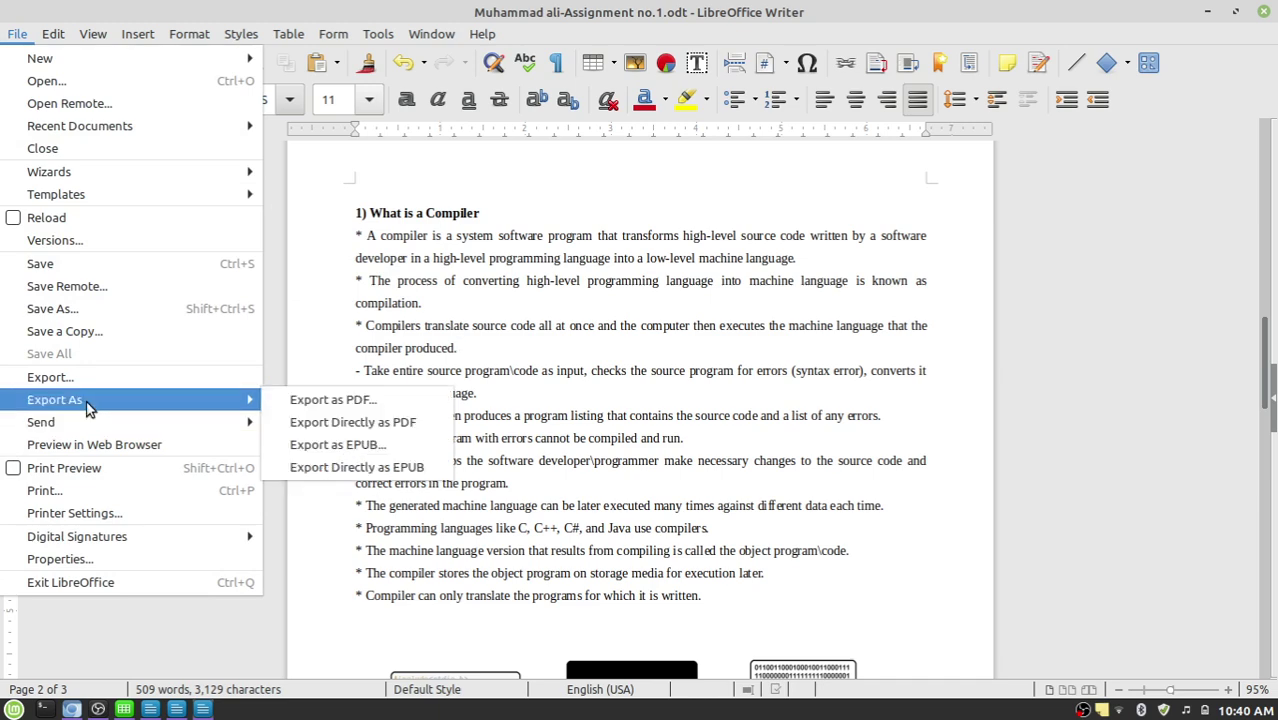
click(297, 401)
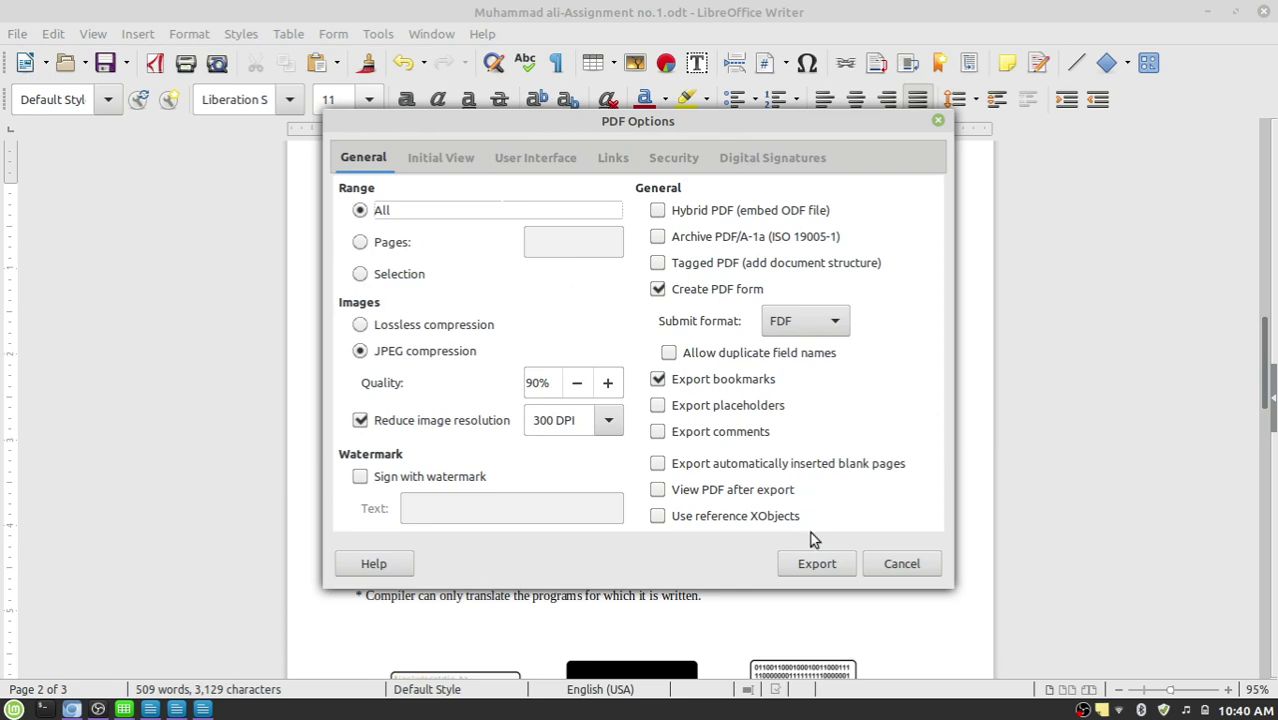
click(816, 563)
click(448, 80)
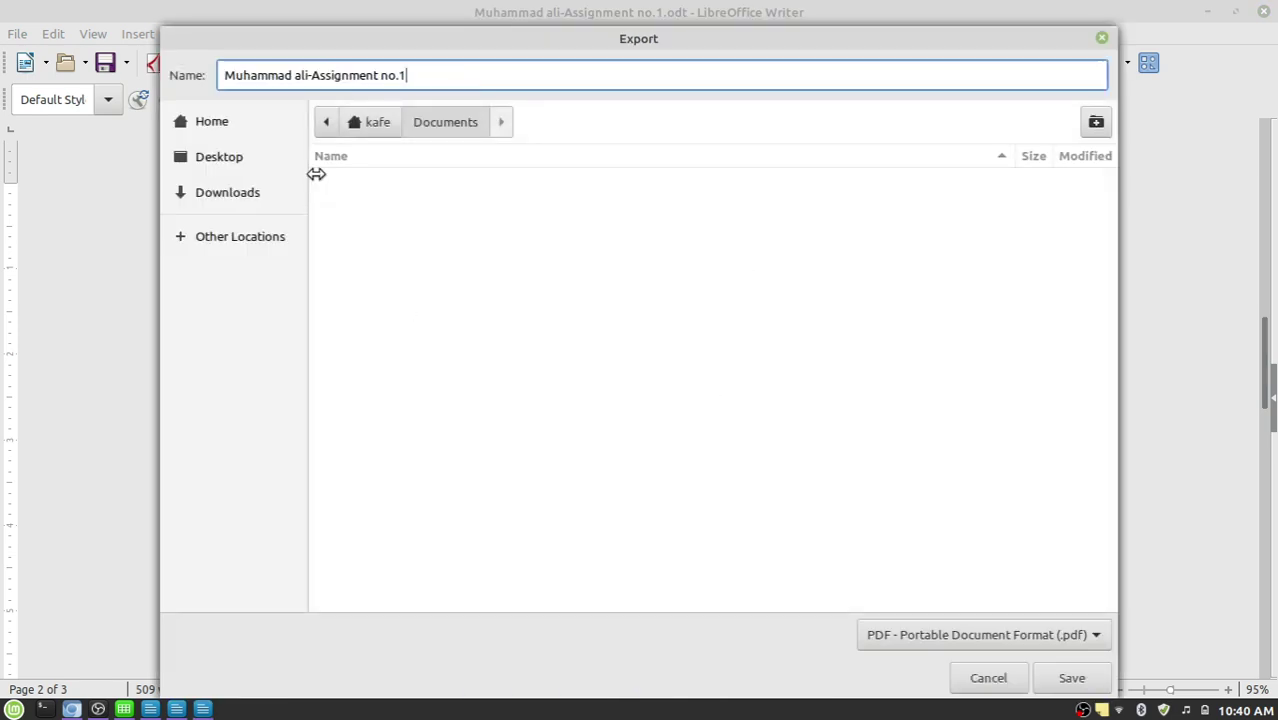
click(260, 157)
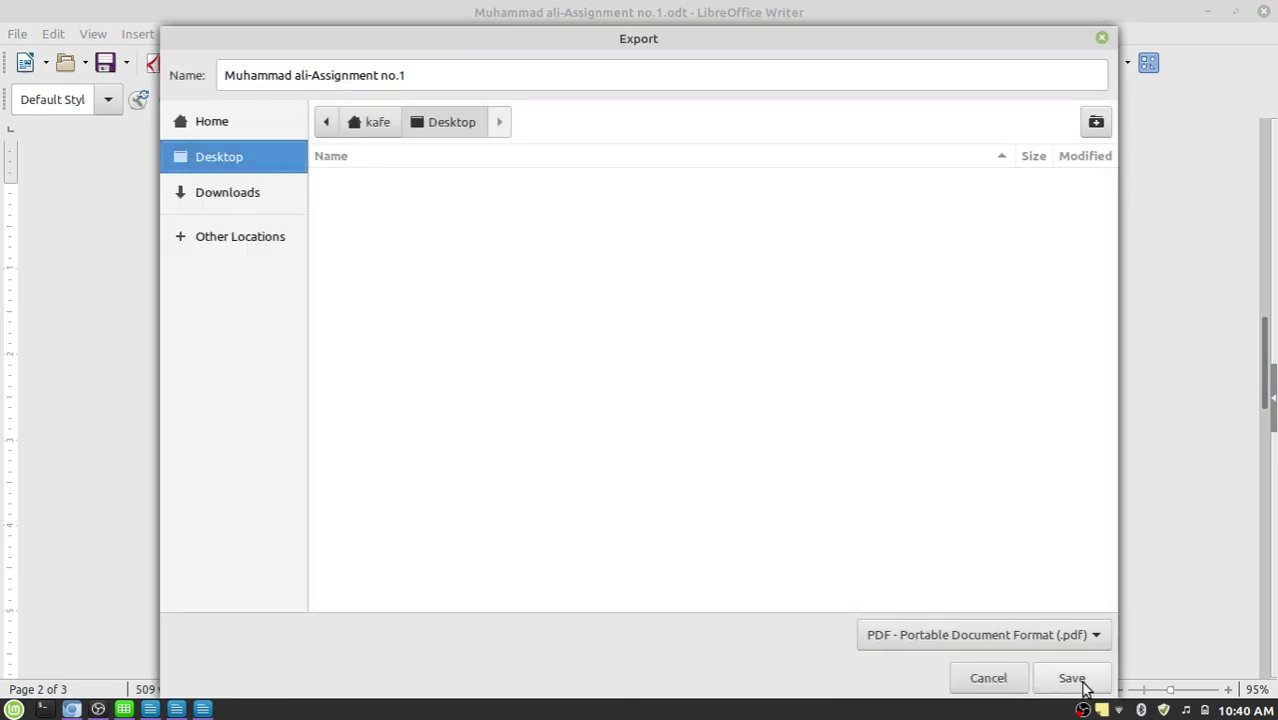
key(Return)
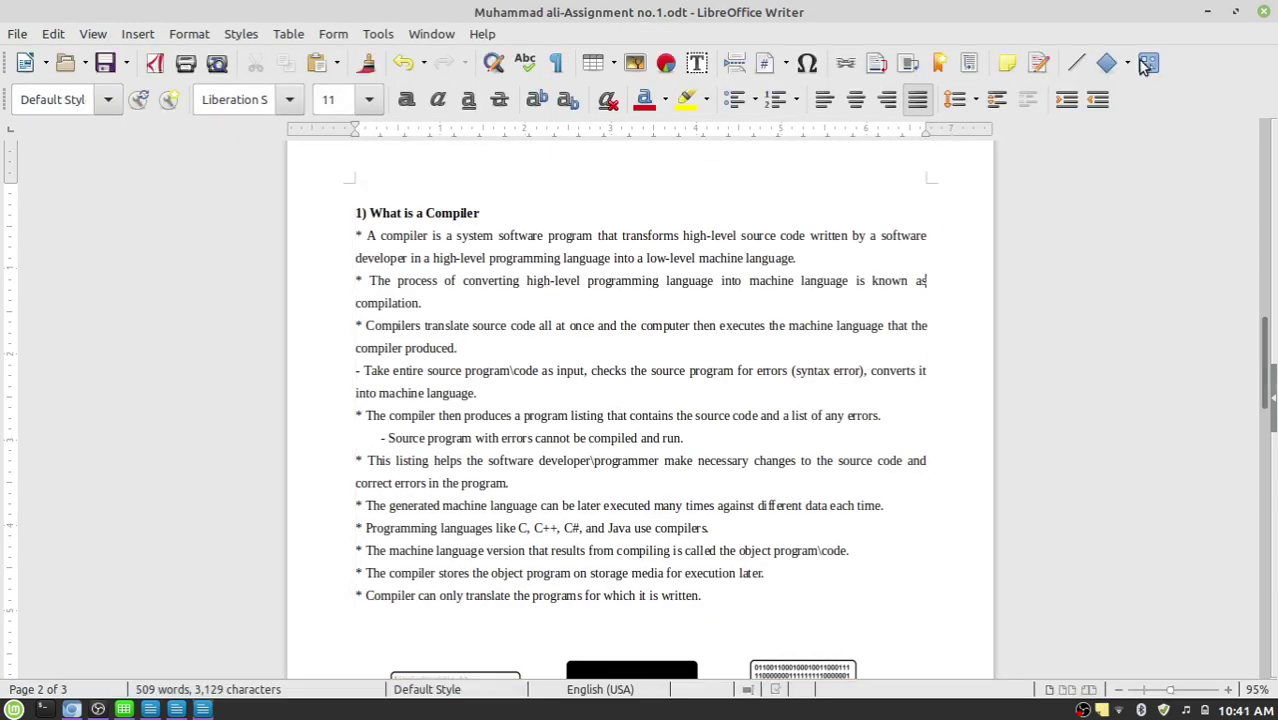
click(1265, 19)
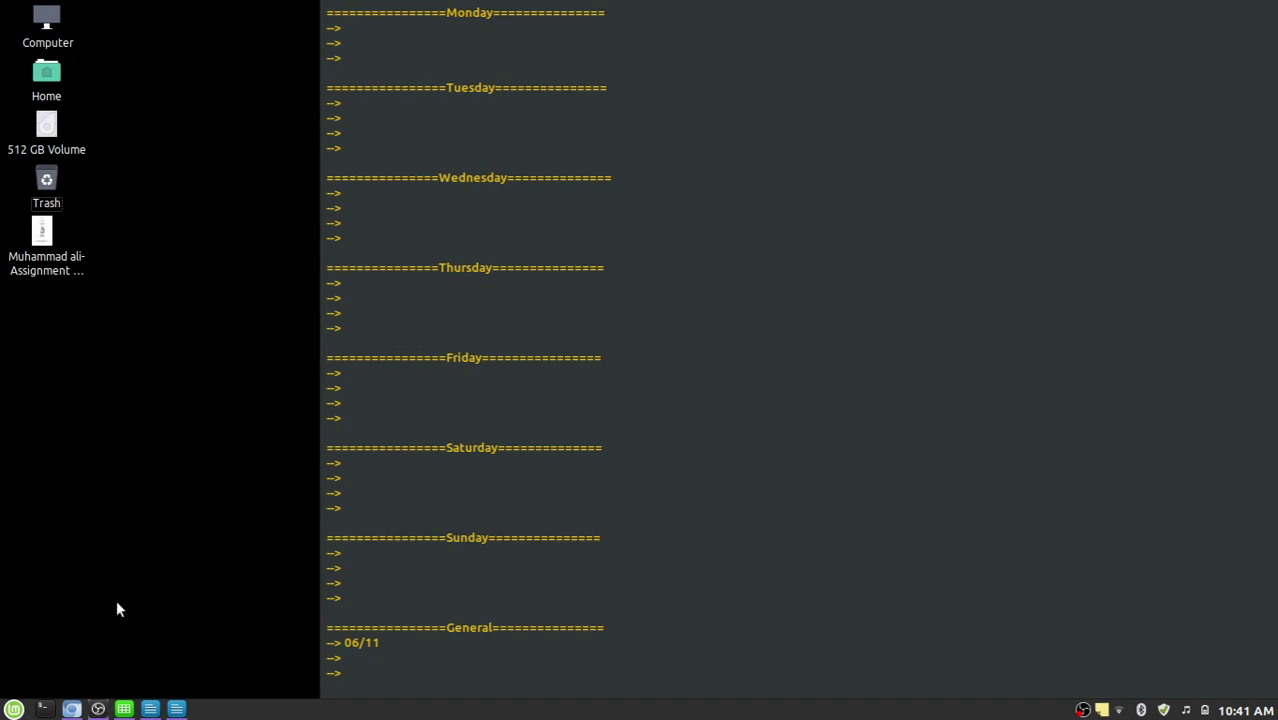
Bring Chromium forward on the iLovePDF Convert Word to PDF page.
click(70, 709)
click(342, 40)
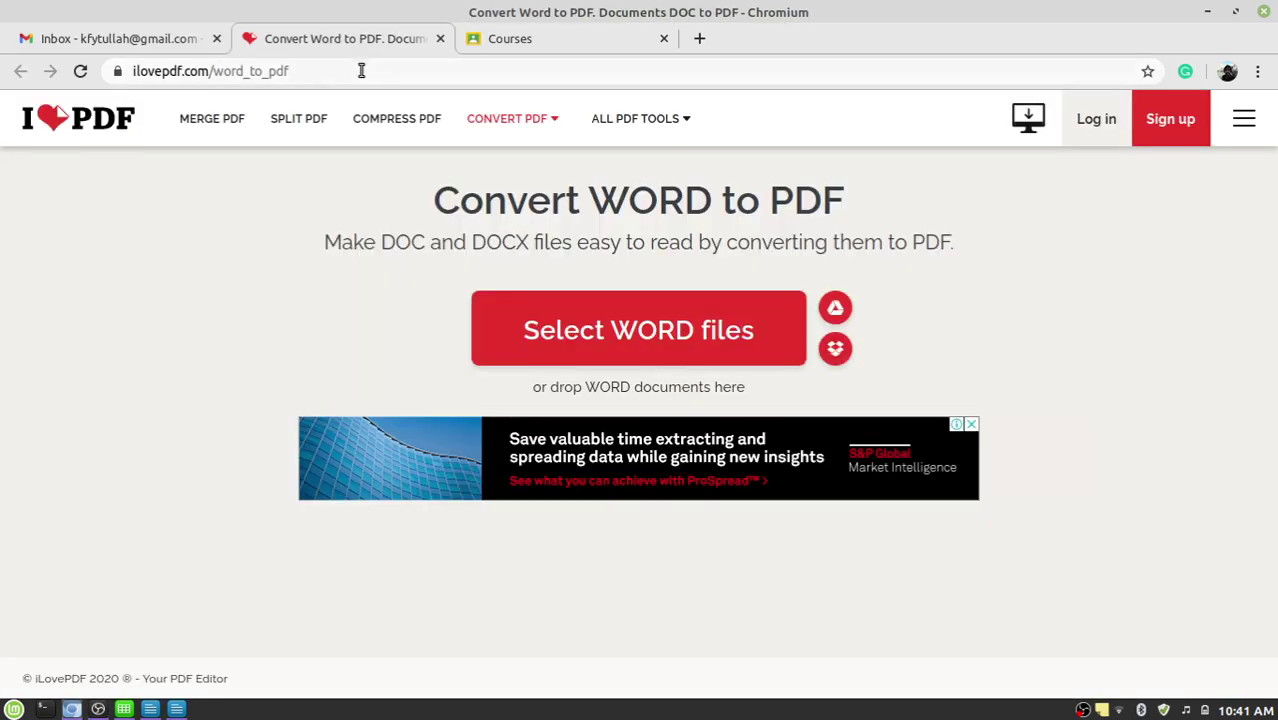
click(361, 72)
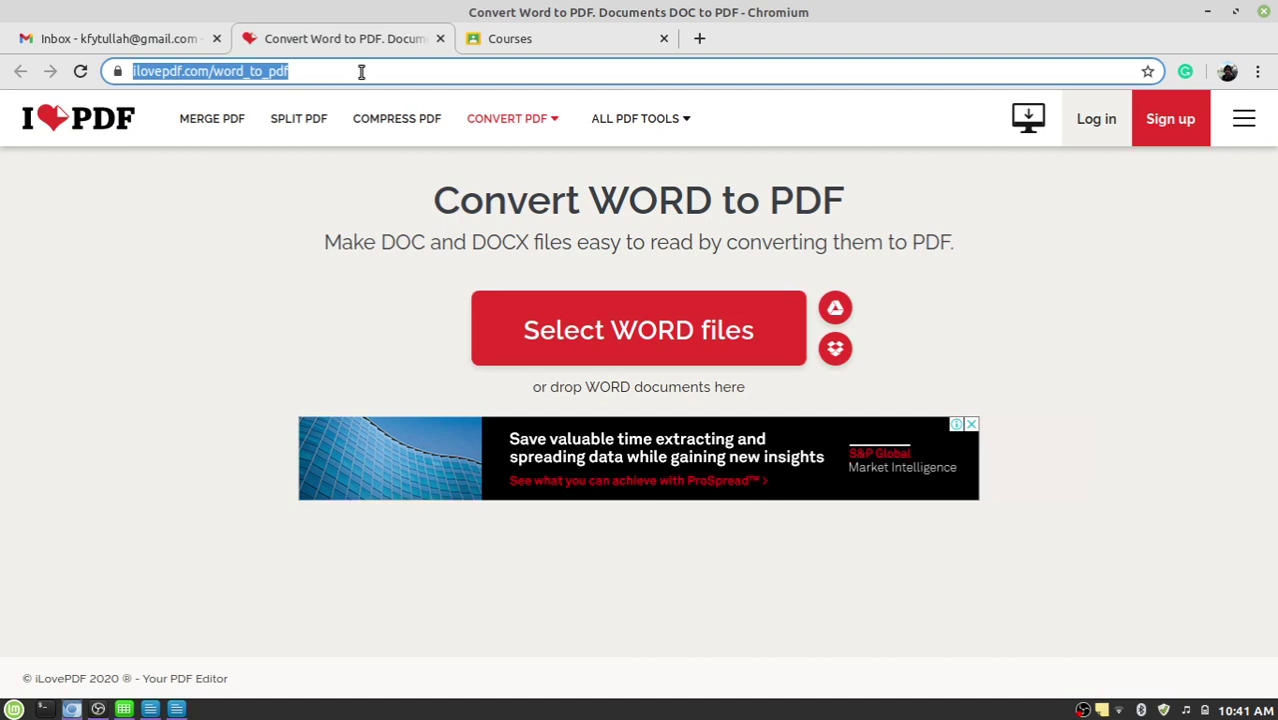
click(316, 72)
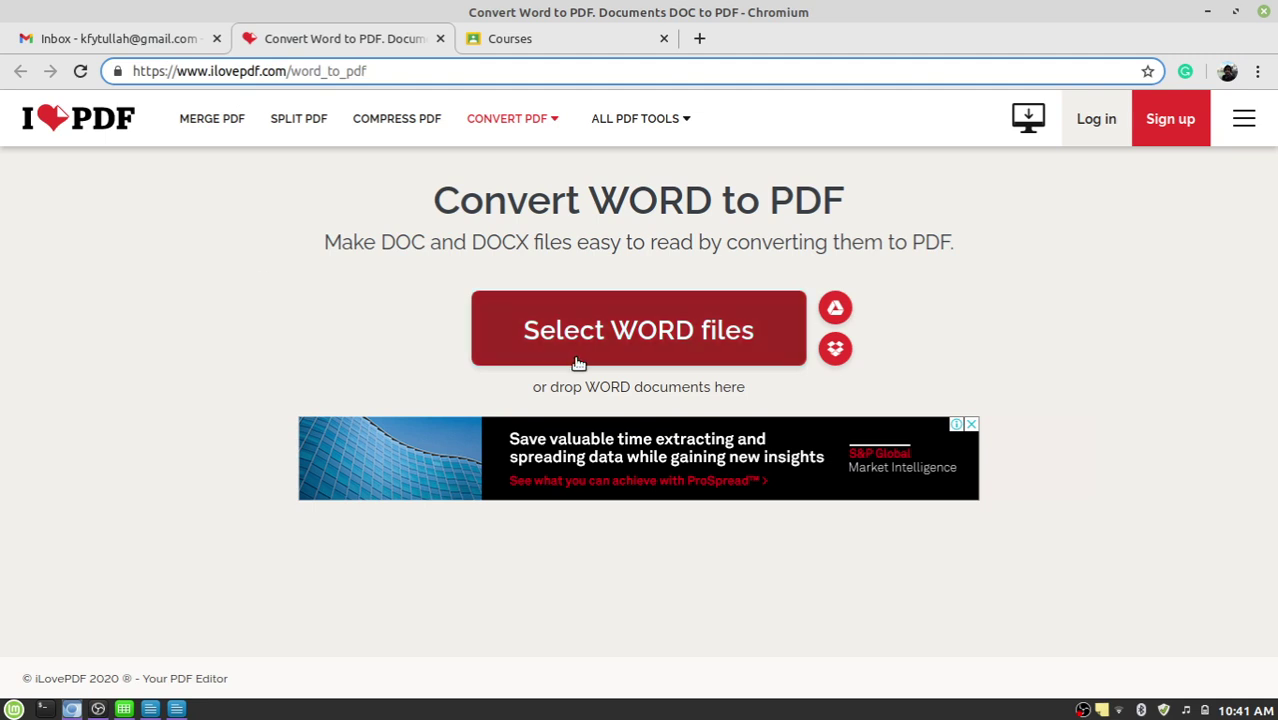
Upload the assignment ODT file from the Desktop into the Word to PDF converter.
click(605, 335)
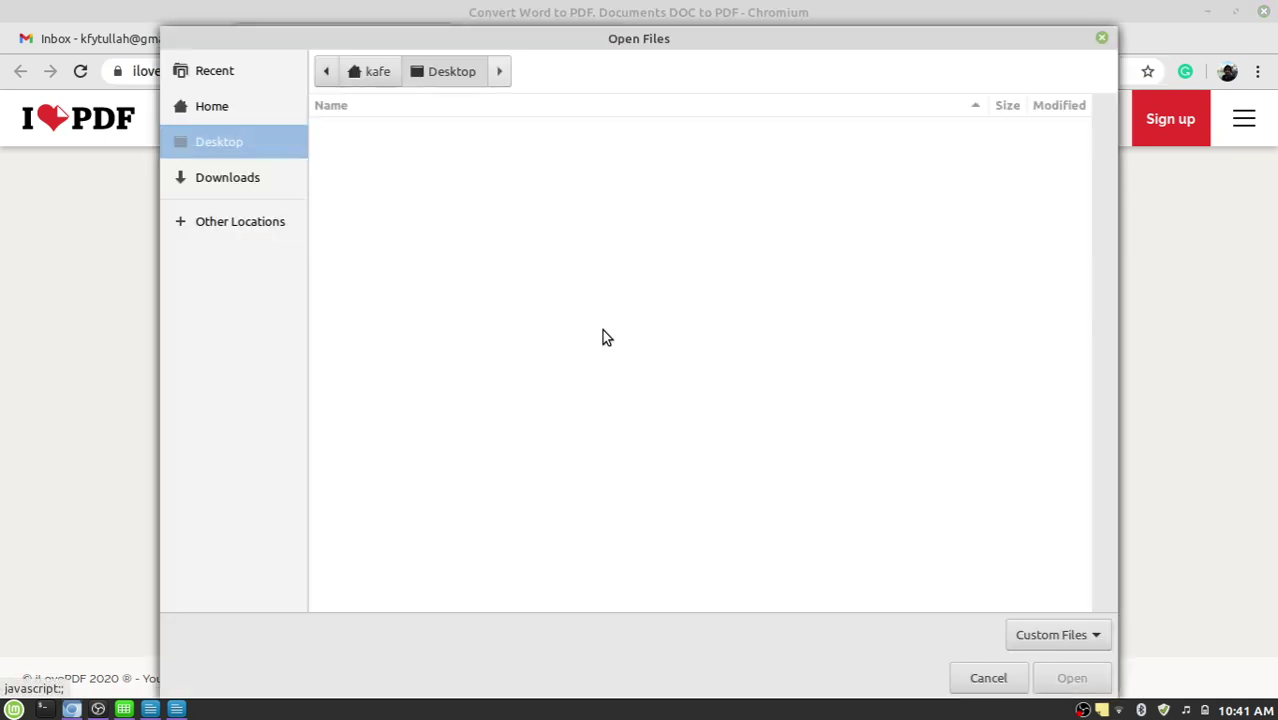
click(227, 176)
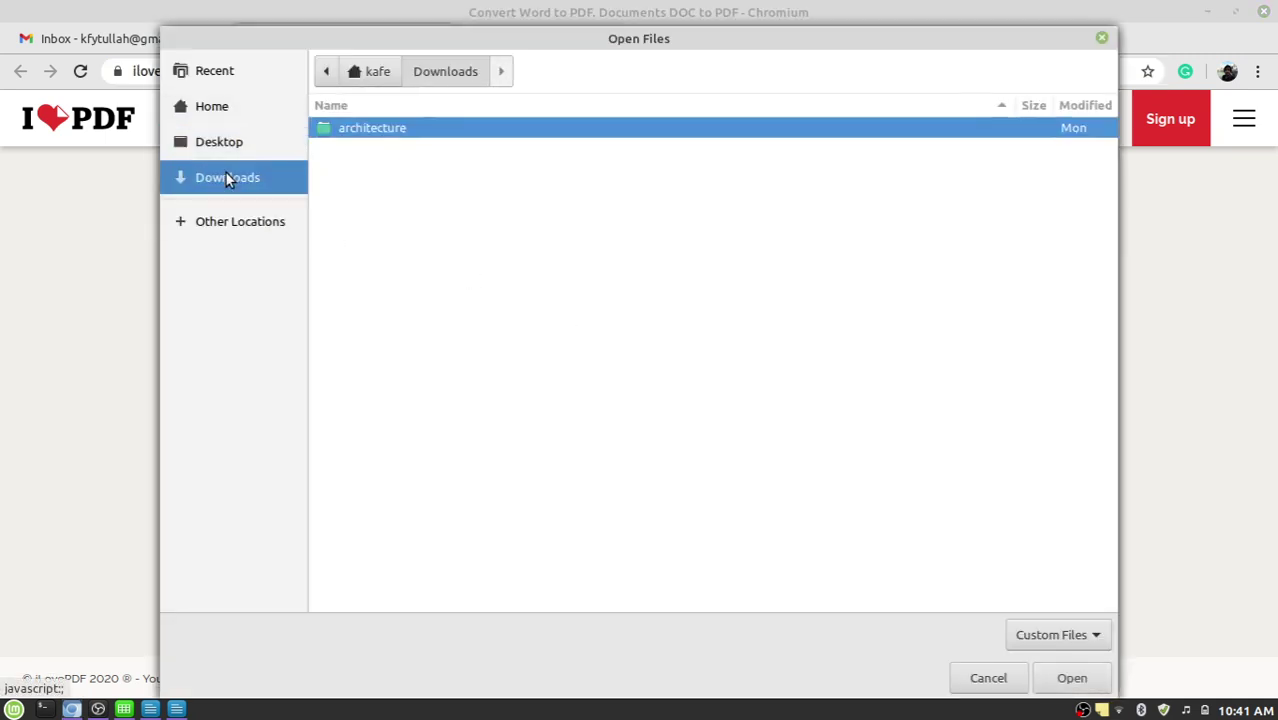
click(206, 115)
click(222, 141)
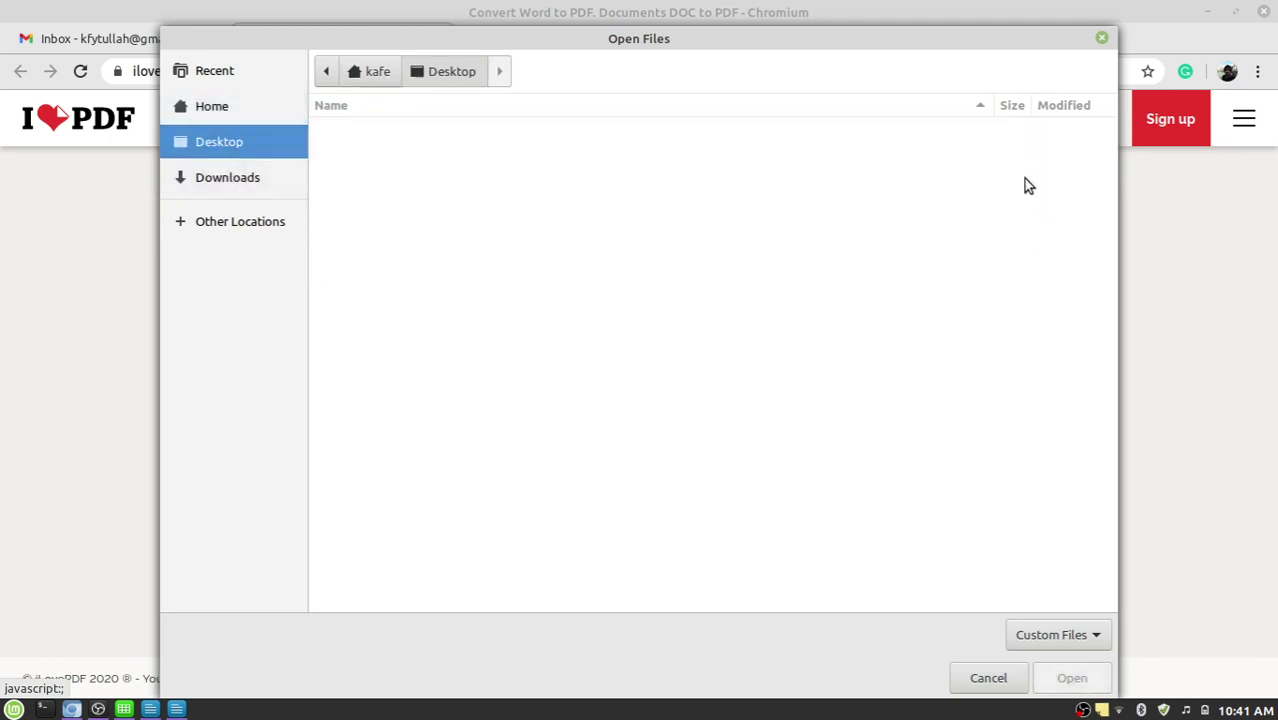
click(211, 106)
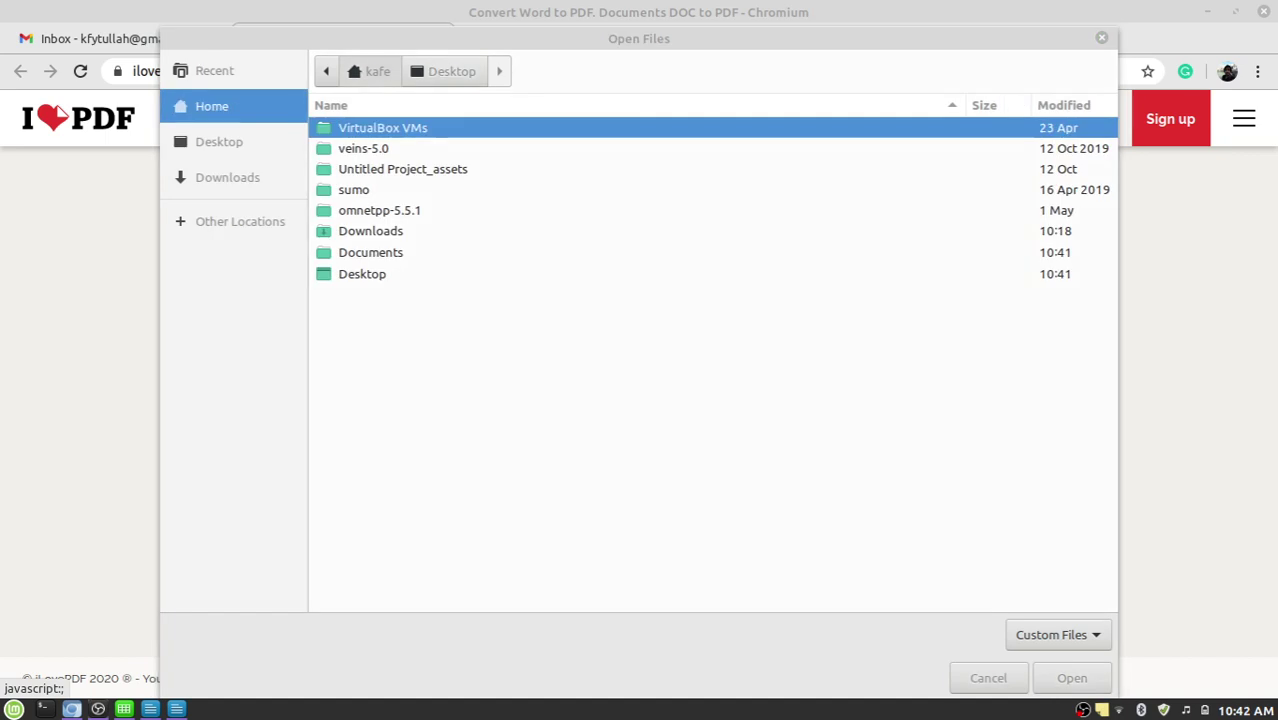
click(235, 142)
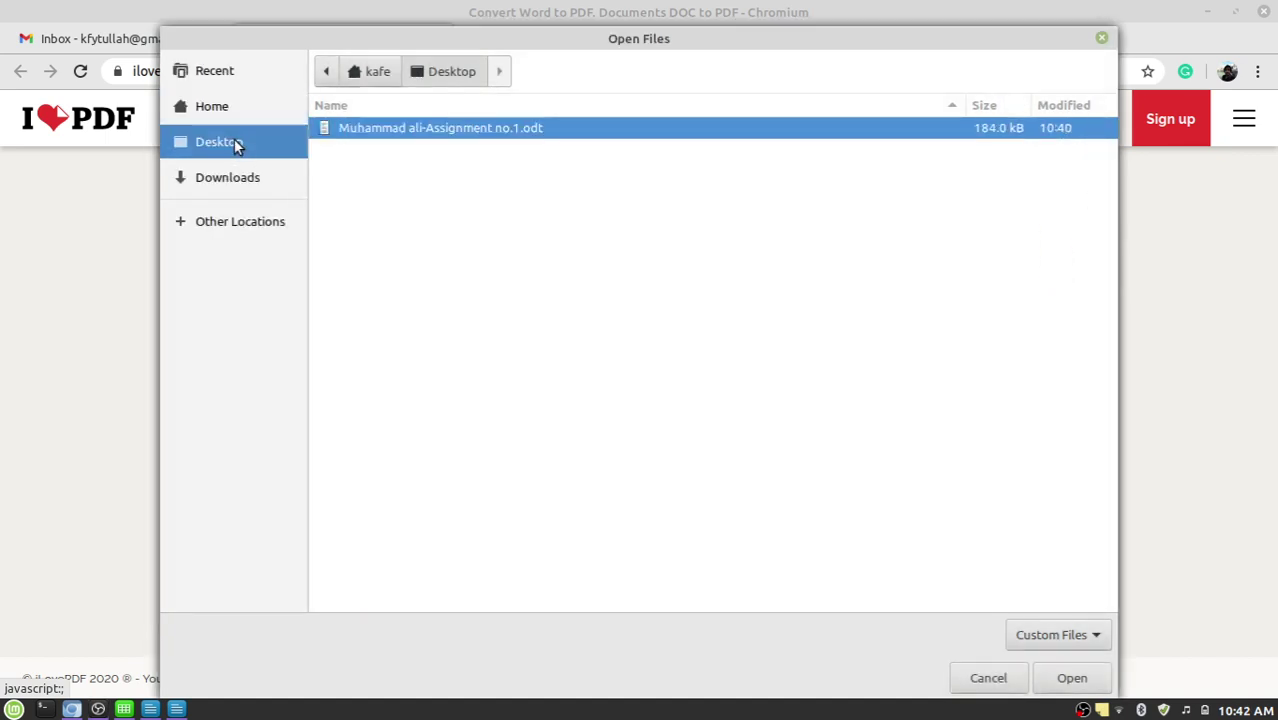
double_click(448, 136)
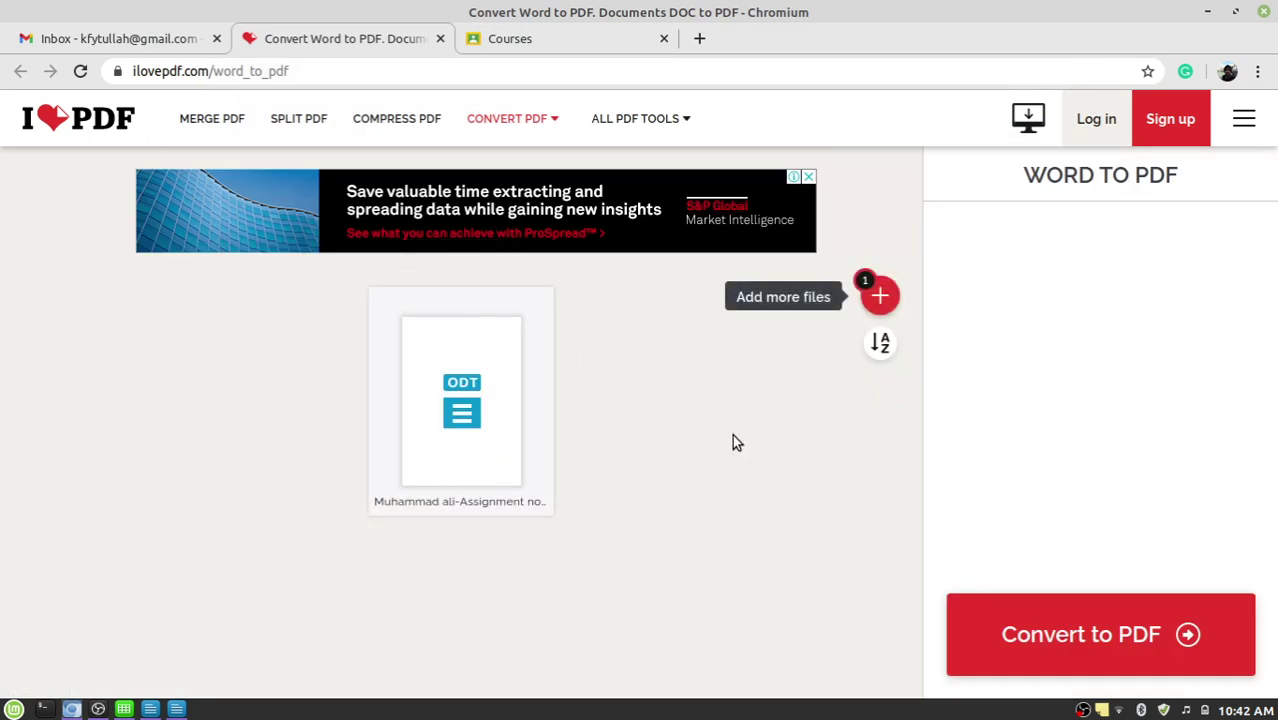
Convert the uploaded ODT to PDF on iLovePDF and download the result.
click(1069, 649)
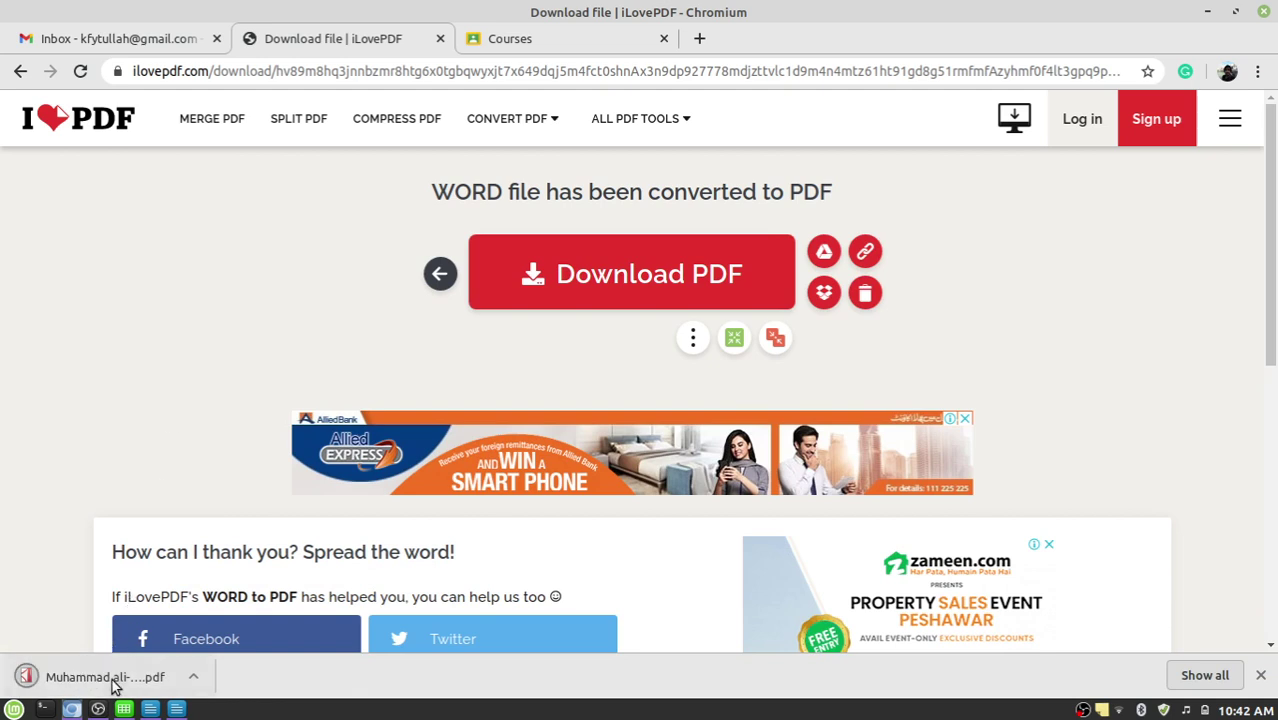
Review the downloaded PDF, then close its tab and the iLovePDF tab.
click(112, 678)
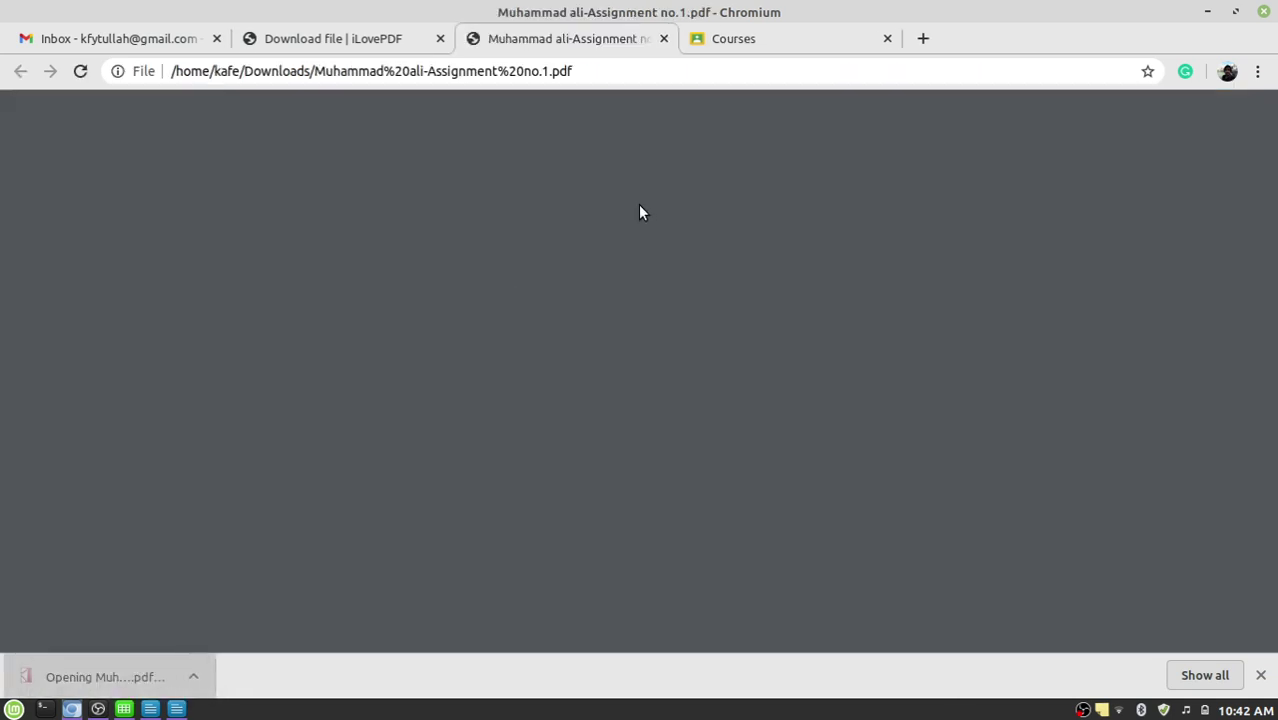
scroll(663, 267, down, 3)
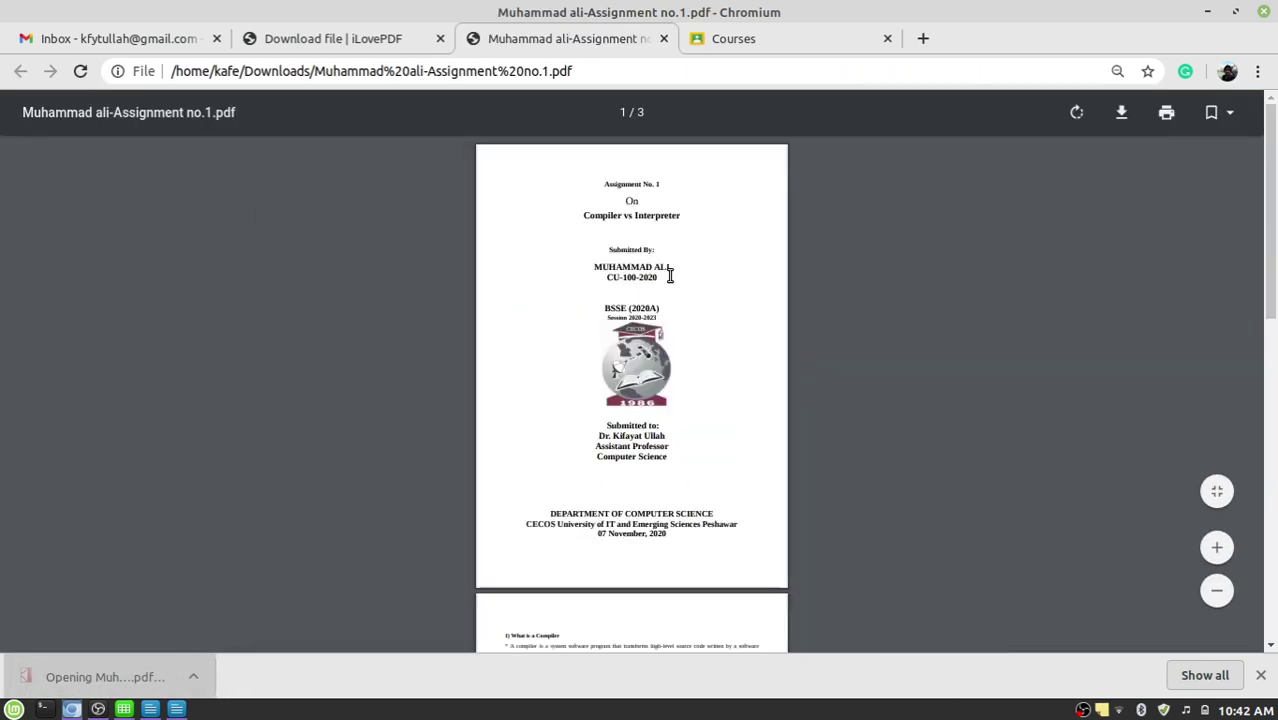
scroll(669, 276, down, 1)
scroll(669, 276, up, 1)
scroll(669, 276, down, 5)
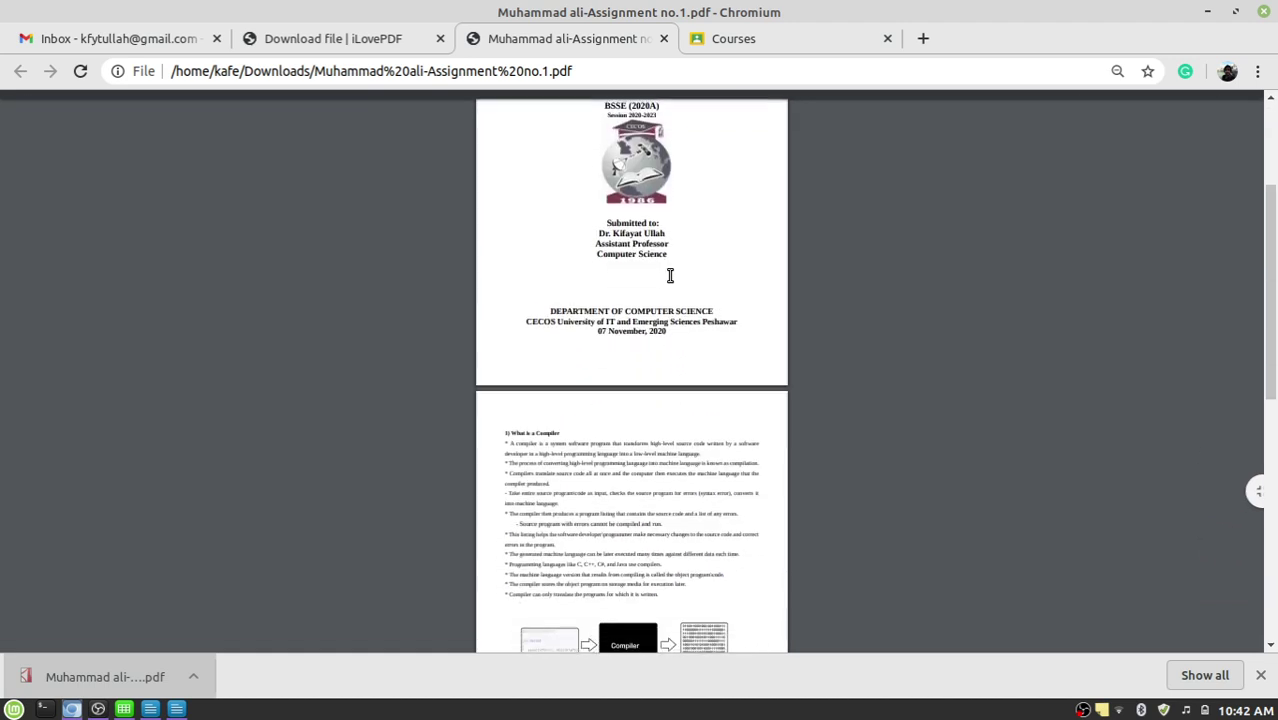
scroll(671, 275, down, 2)
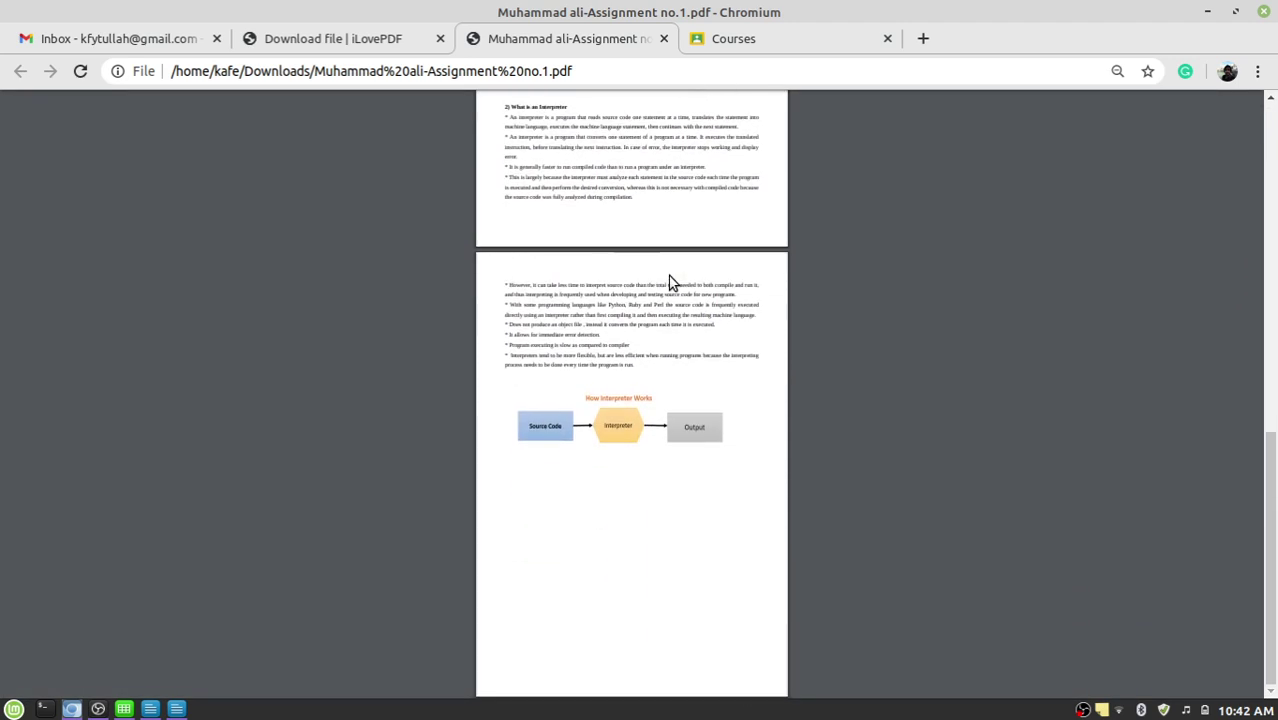
scroll(671, 280, up, 2)
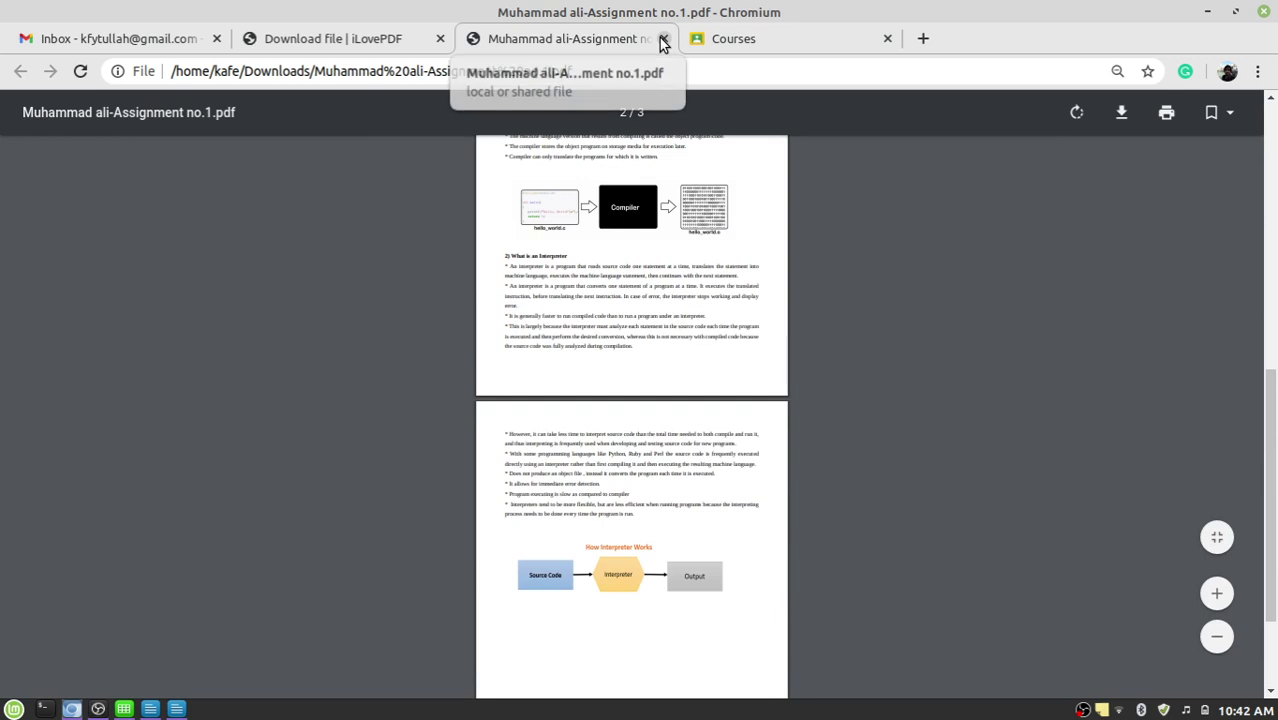
click(664, 38)
click(440, 39)
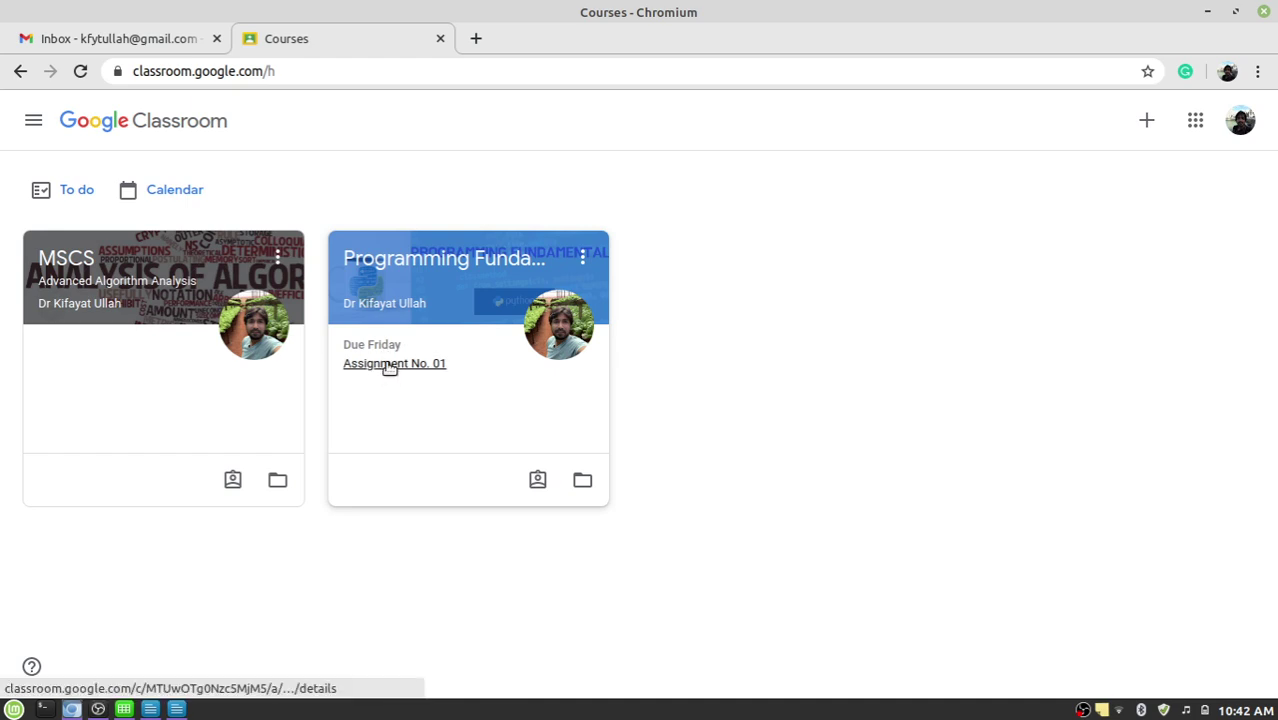
Open Assignment No. 01 in a new tab, then open it from the Programming Fundamentals Upcoming list.
right_click(390, 367)
click(413, 379)
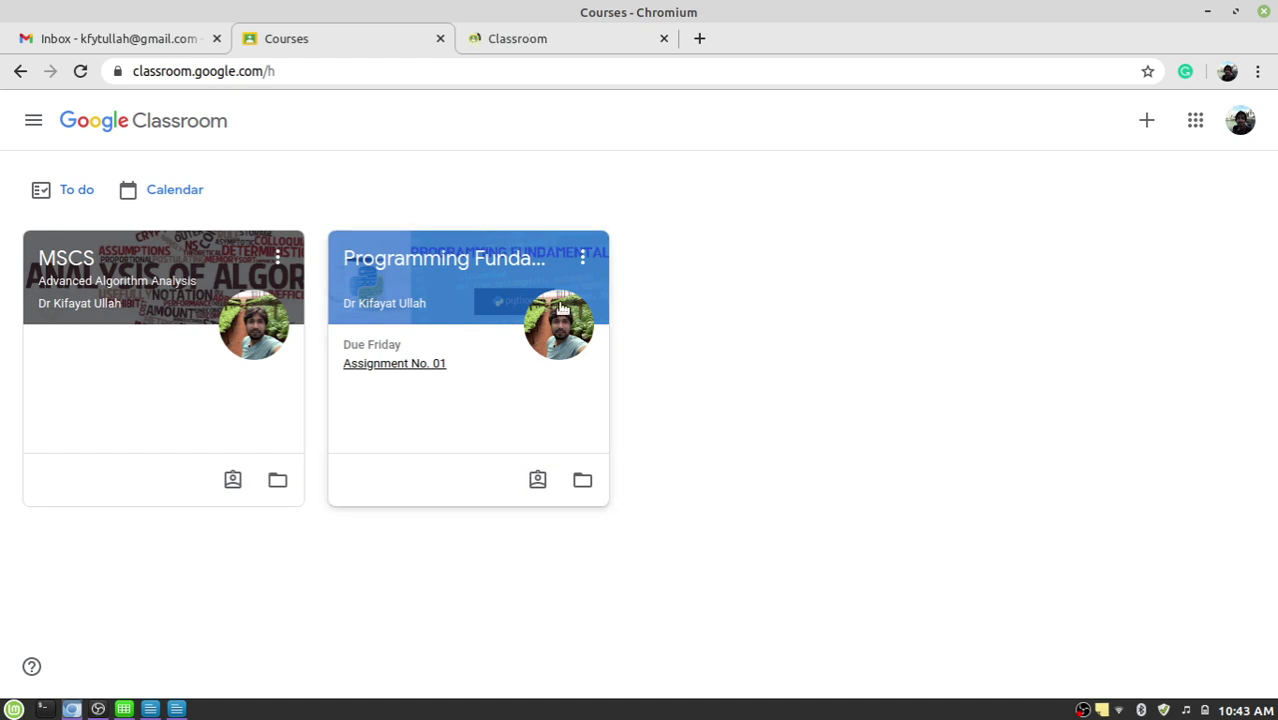
click(503, 264)
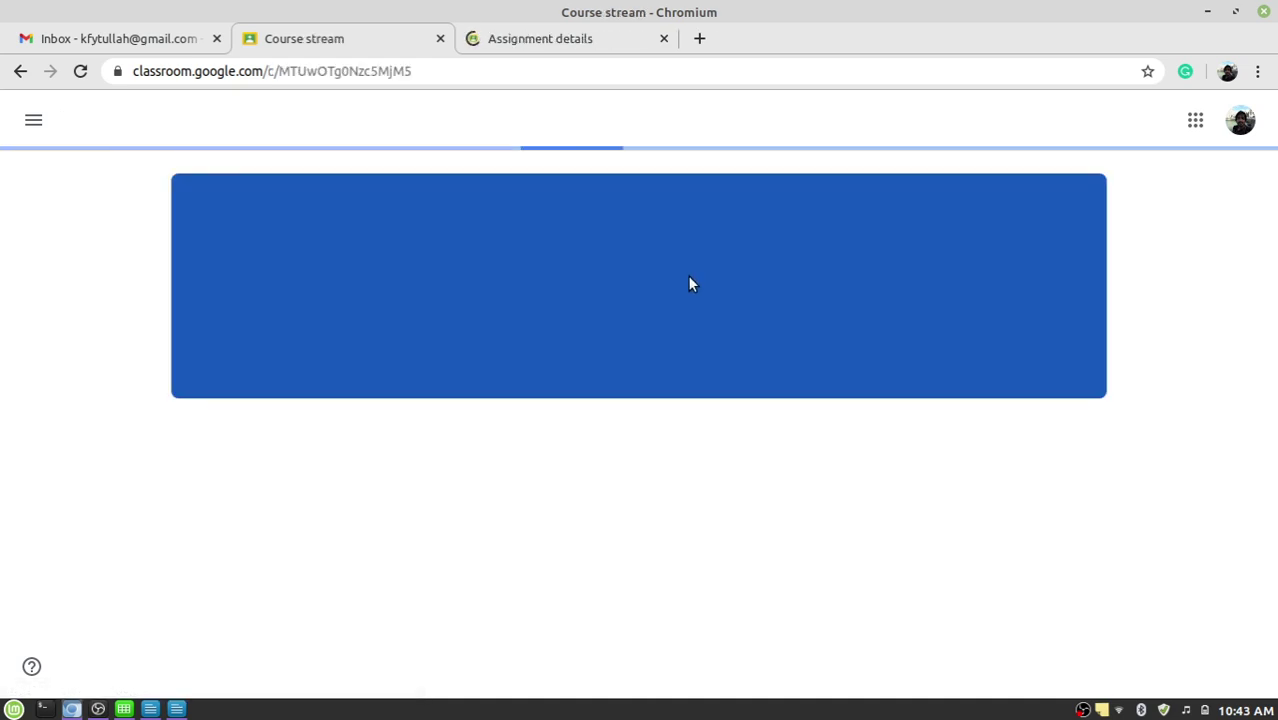
scroll(510, 291, down, 3)
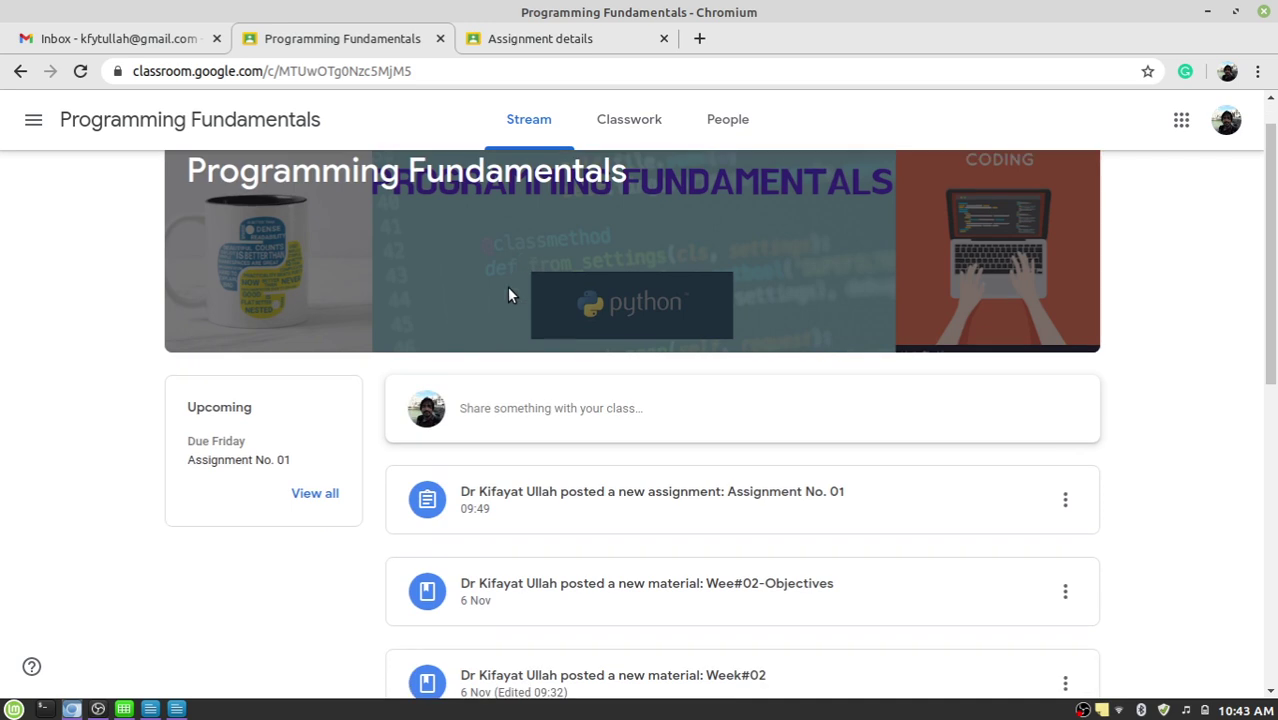
drag(185, 300, 251, 302)
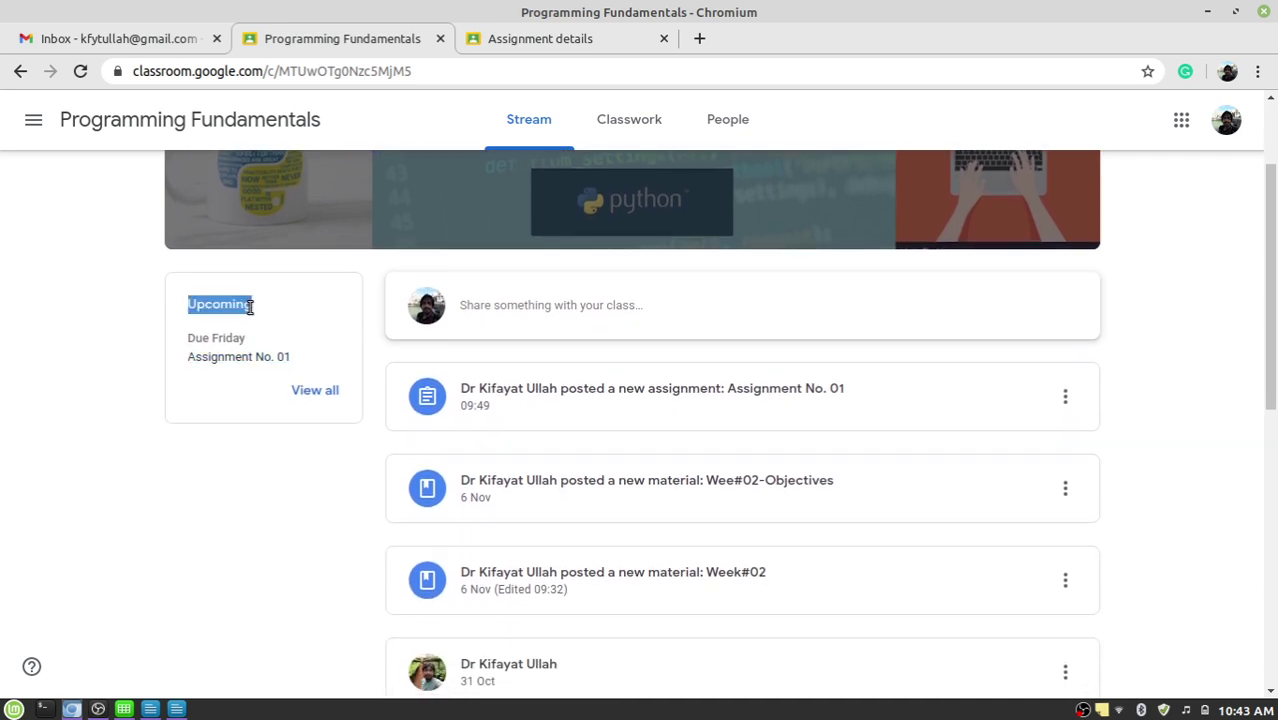
click(231, 360)
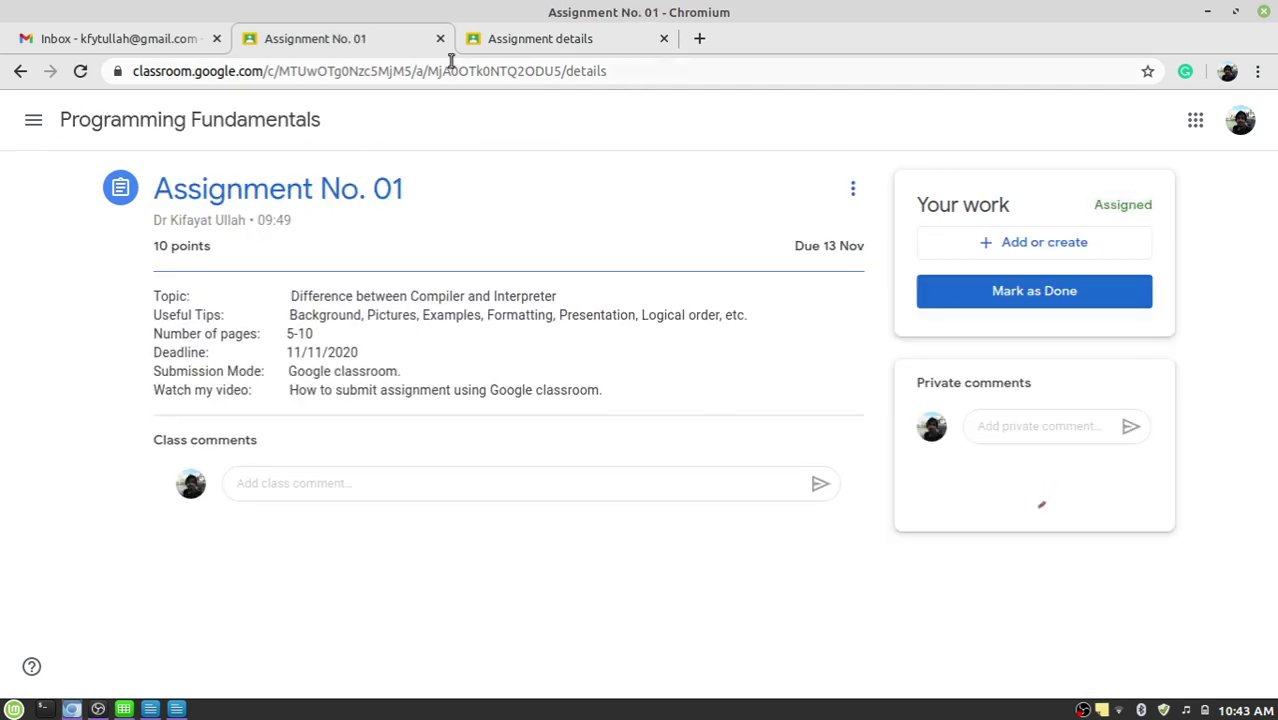
Close the duplicate Assignment No. 01 tab and highlight the assignment topic.
click(535, 40)
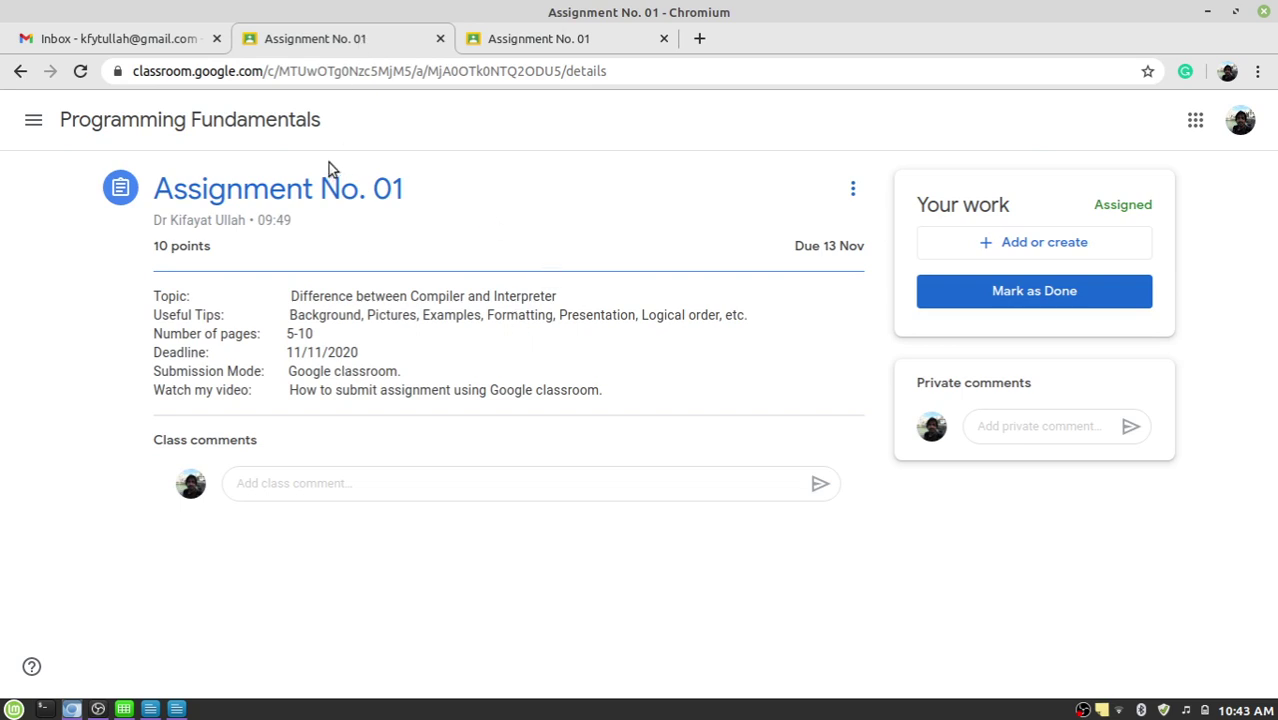
click(664, 40)
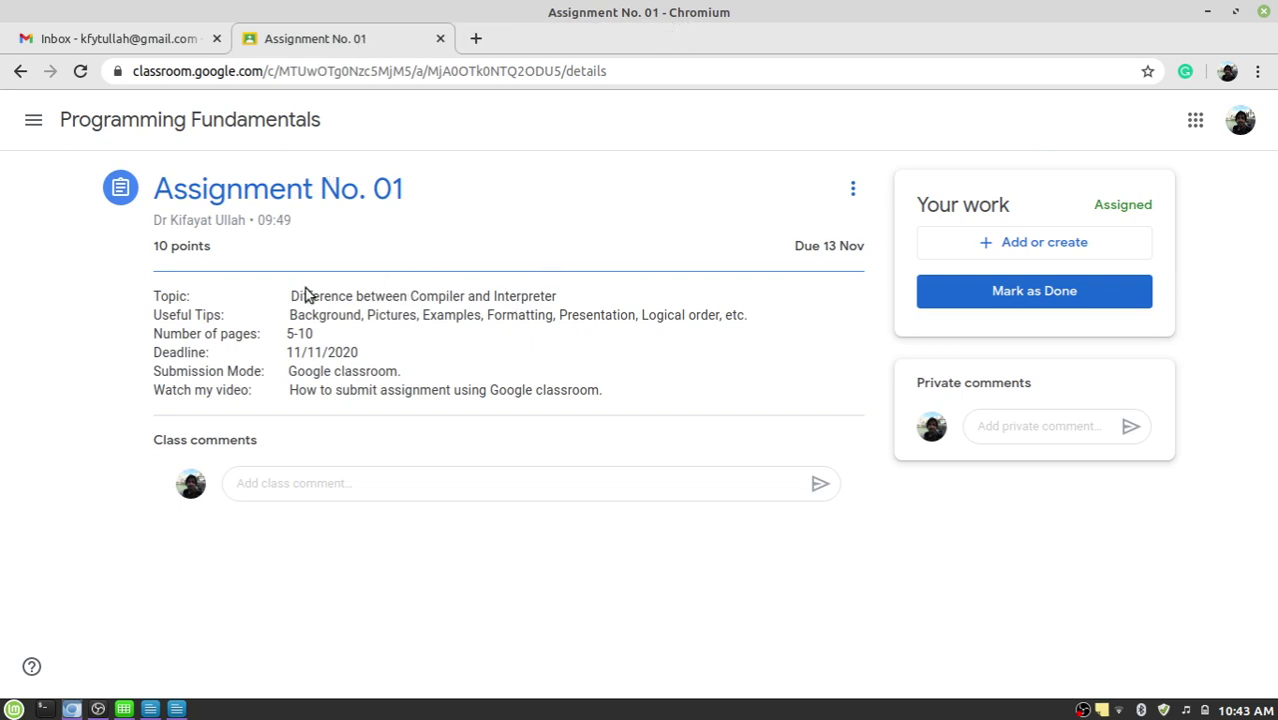
drag(288, 300, 566, 299)
click(361, 309)
Highlight the page requirement, instructions and Assigned status, then show the Add or create options.
drag(316, 334, 306, 334)
mouse_move(148, 297)
mouse_down()
mouse_move(471, 389)
mouse_move(160, 310)
mouse_move(171, 306)
mouse_up()
click(171, 306)
drag(1153, 205, 1126, 207)
click(1124, 207)
click(1071, 247)
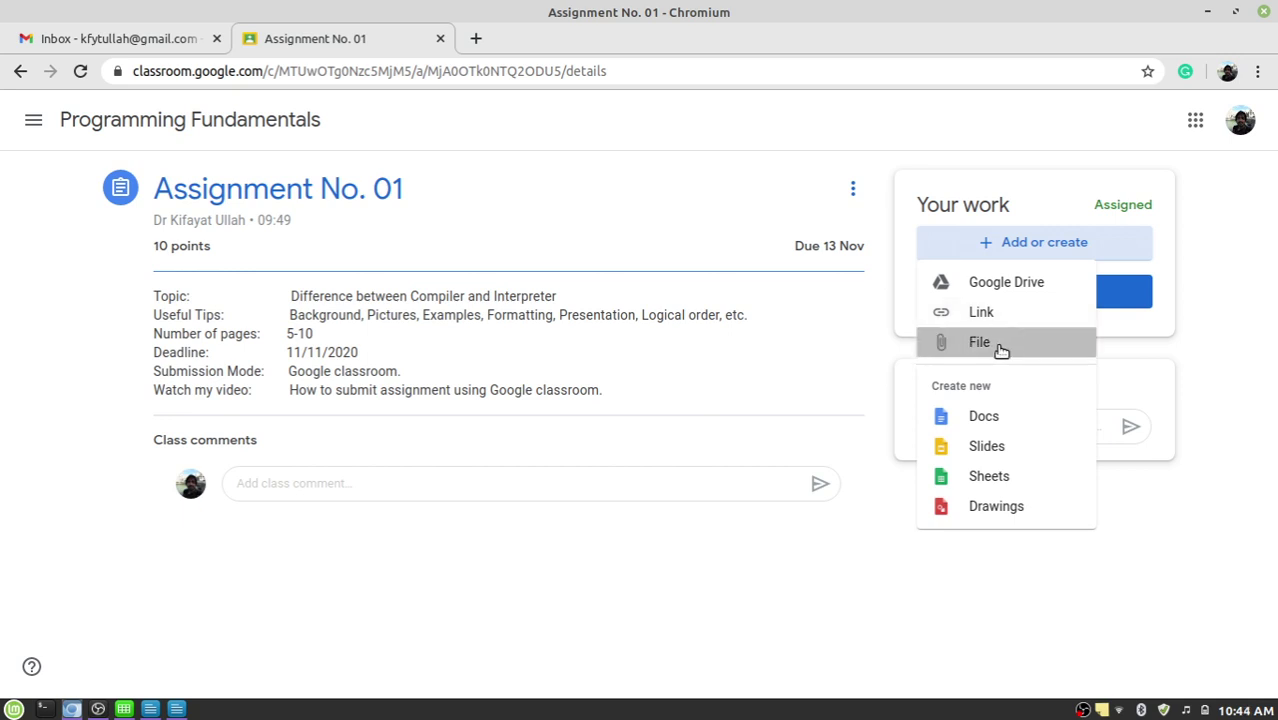
Attach the converted assignment PDF from the Desktop under Your work.
click(999, 344)
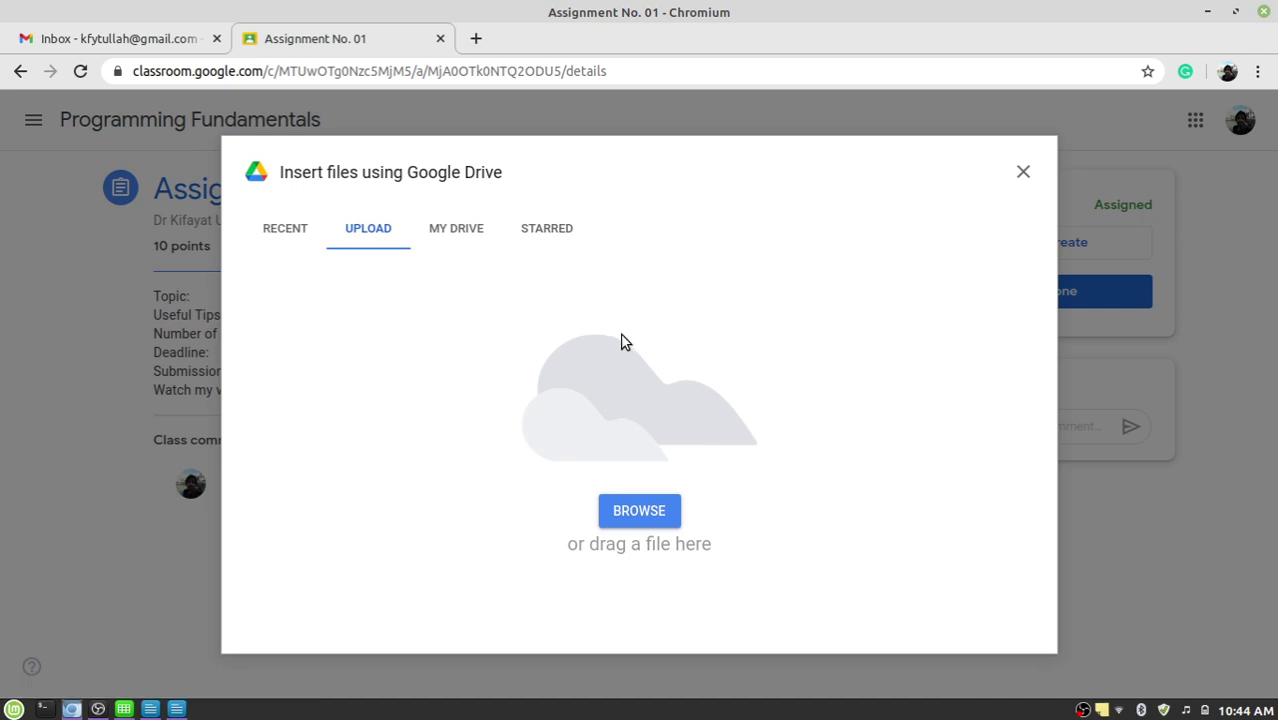
click(645, 511)
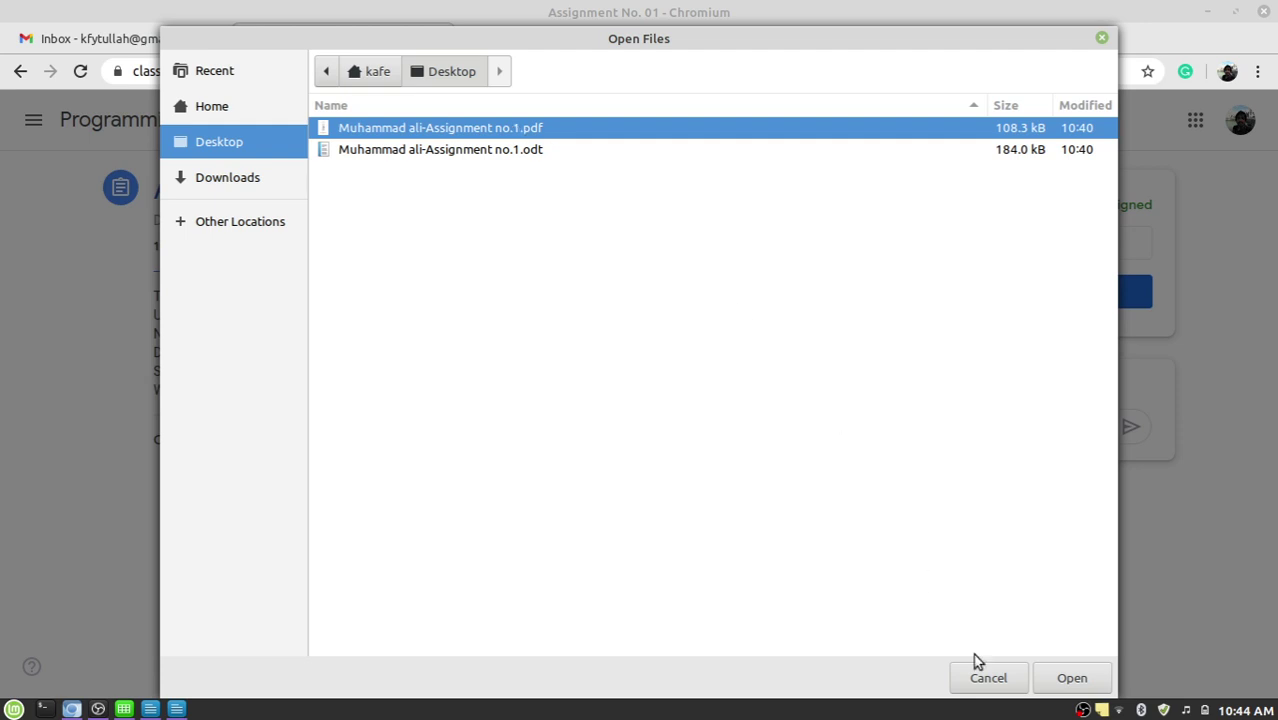
click(1070, 678)
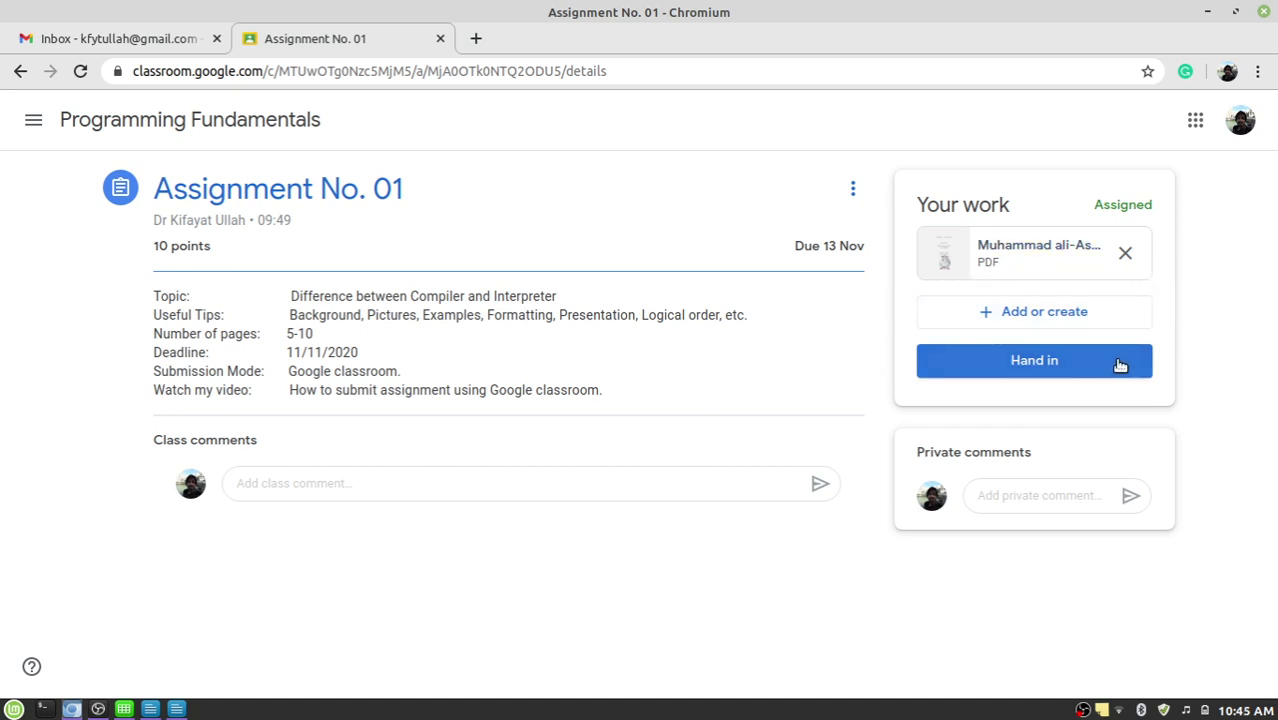
Hand in Assignment No. 01 with its PDF, confirming in the dialog.
click(1120, 365)
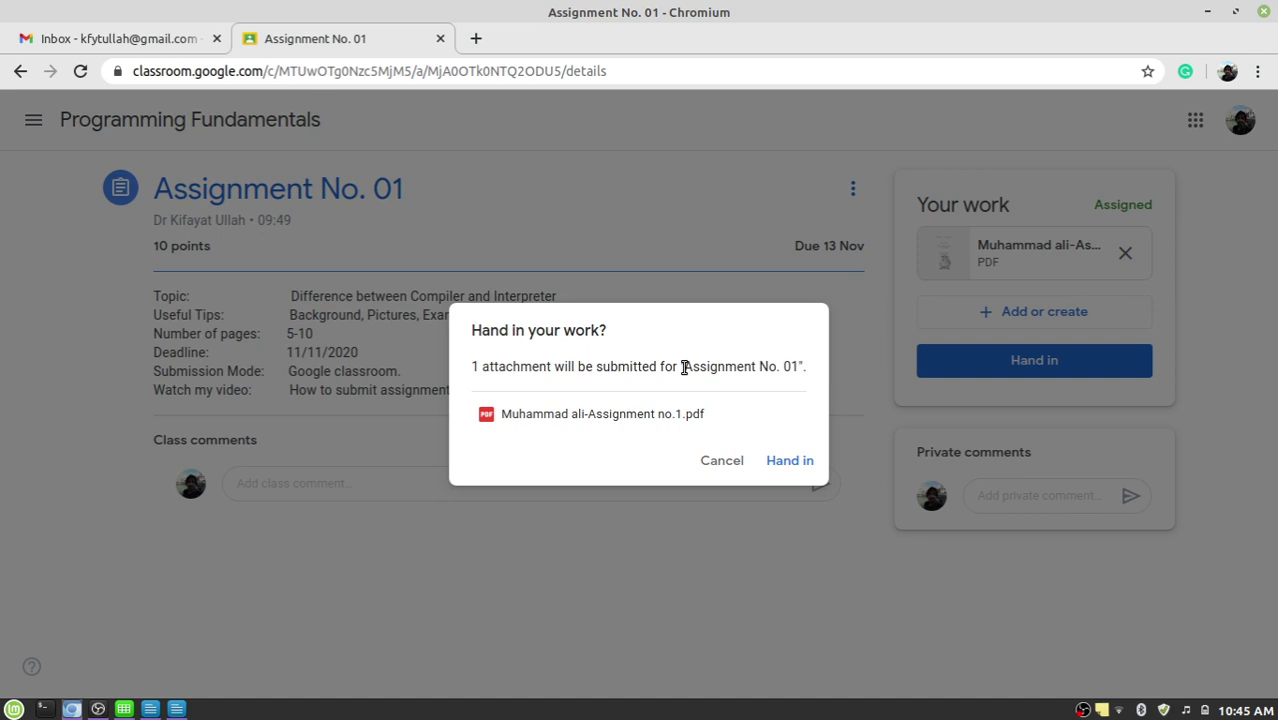
drag(683, 367, 802, 370)
click(767, 368)
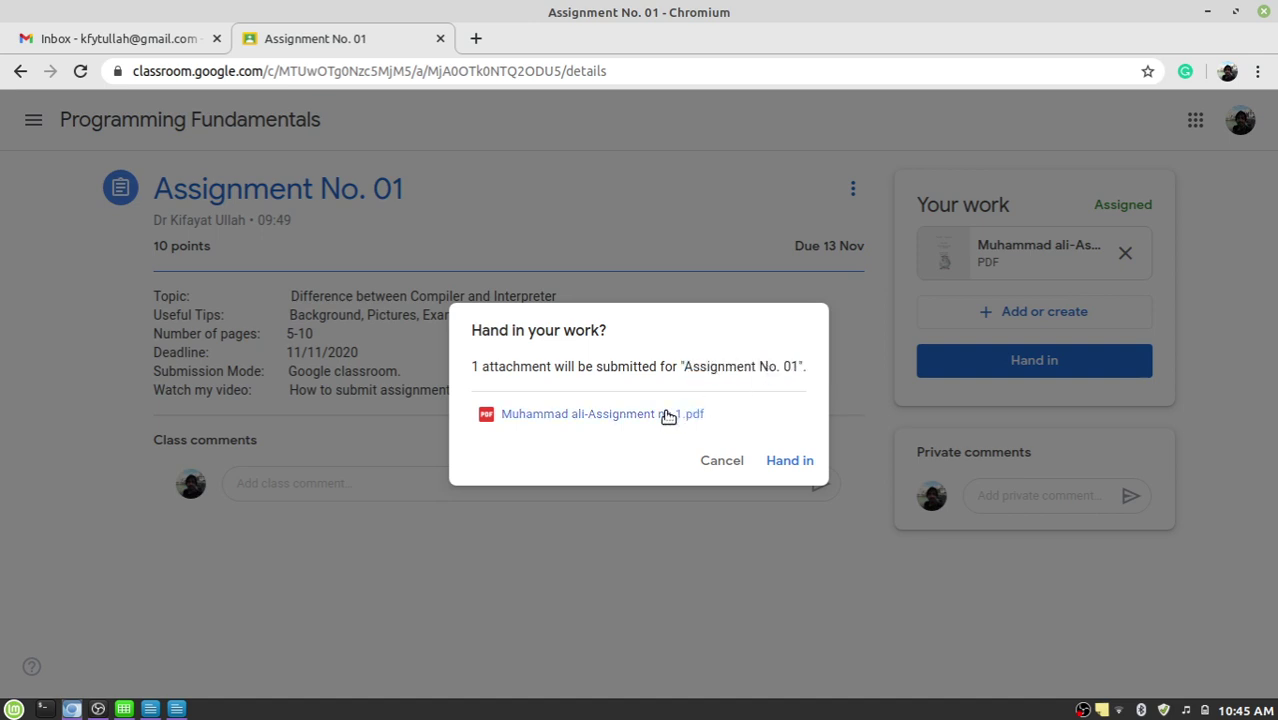
click(790, 468)
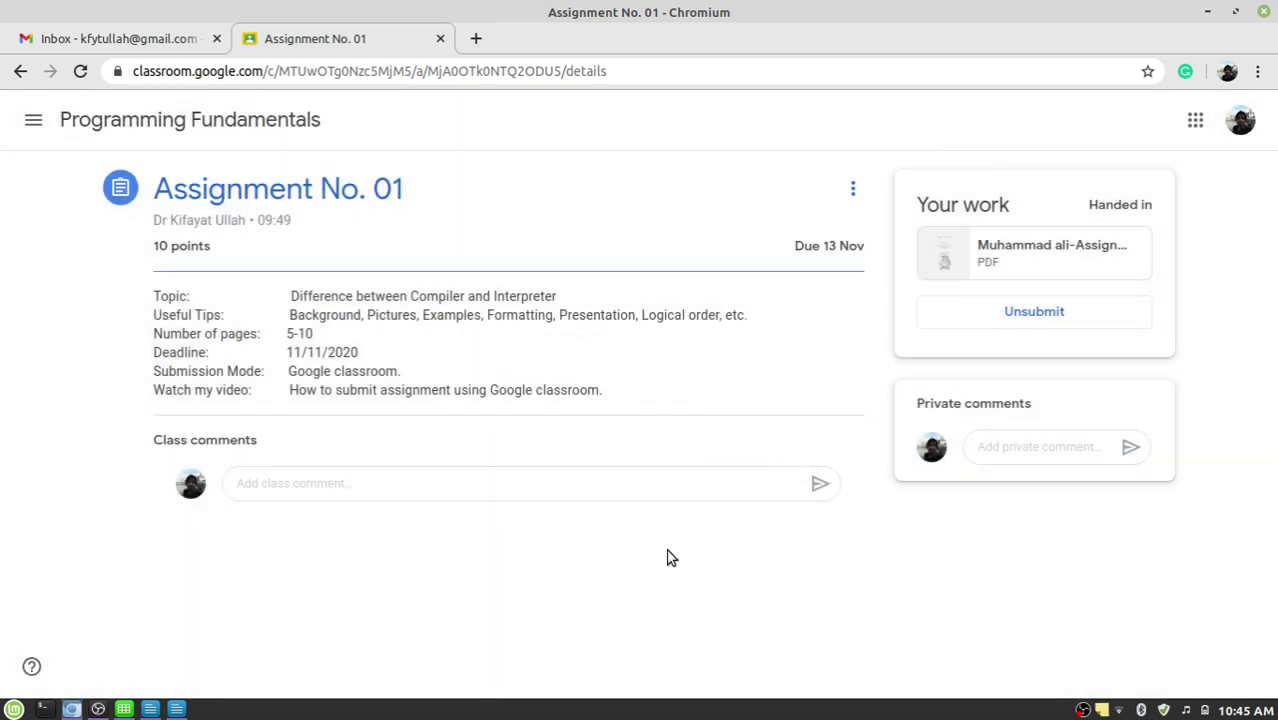
Confirm the assignment's Handed in status, then return to the Programming Fundamentals stream.
drag(1153, 205, 1106, 205)
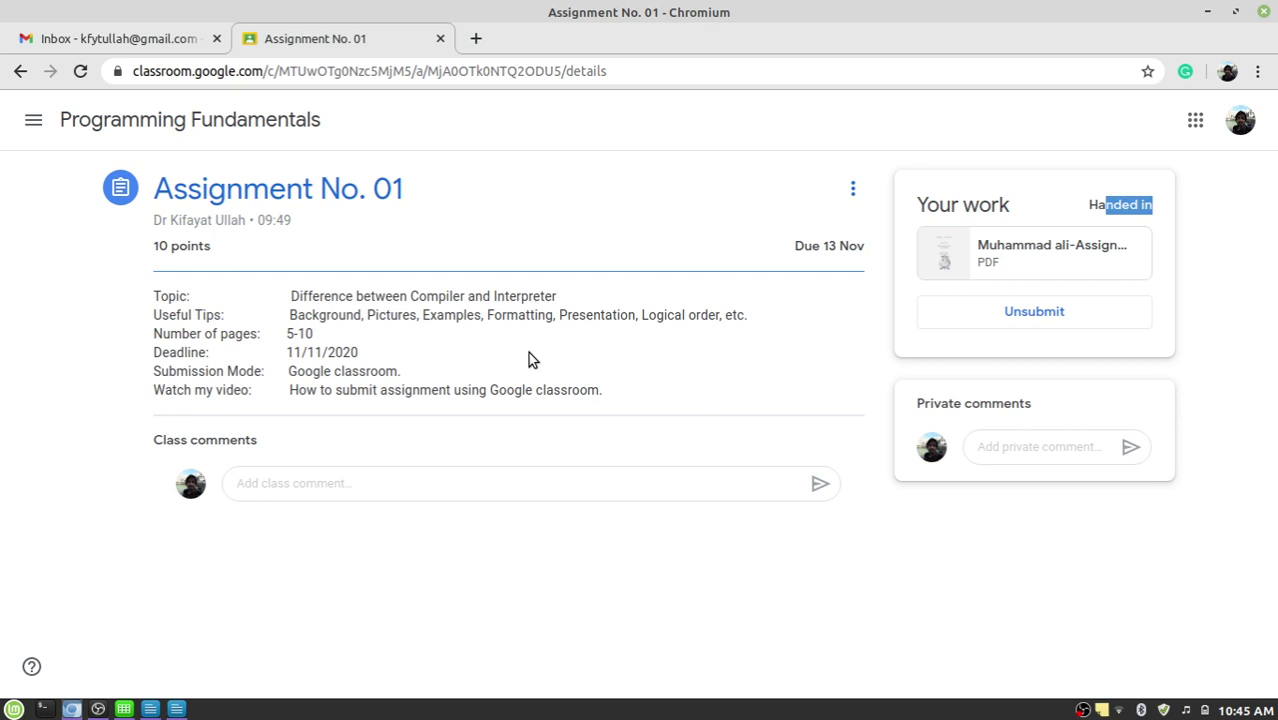
click(220, 132)
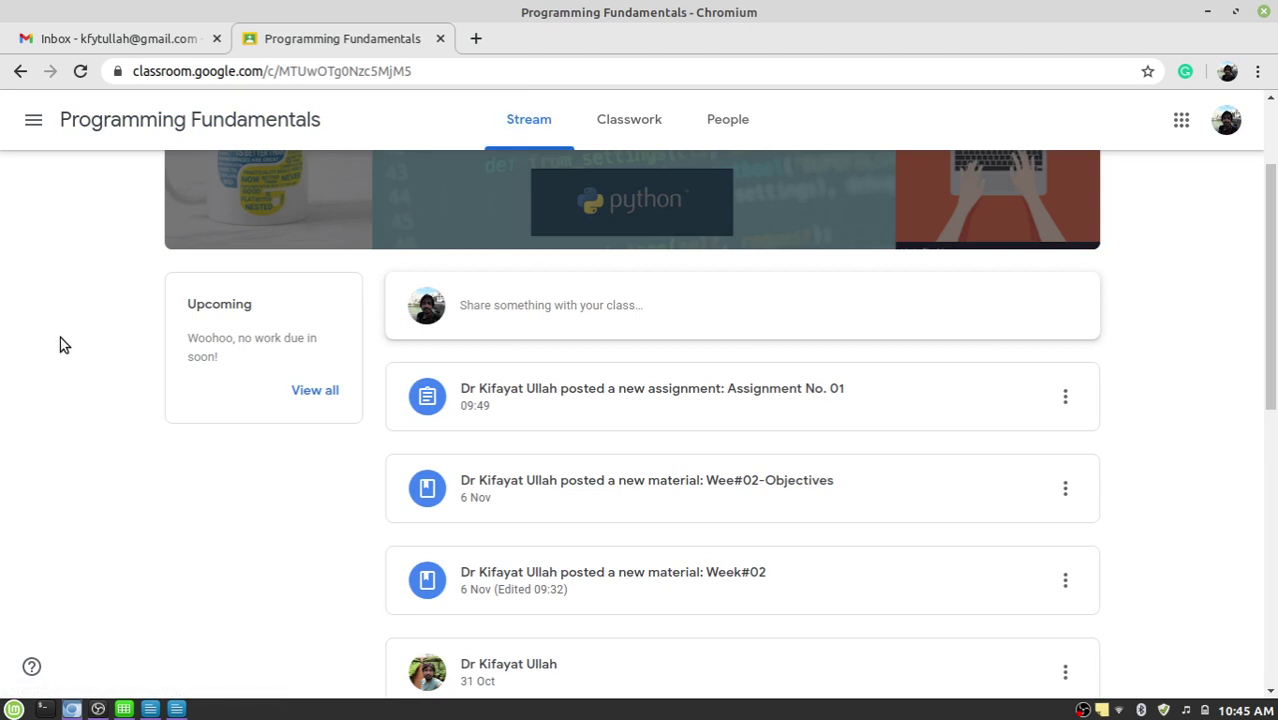
double_click(196, 306)
click(234, 340)
drag(199, 338, 251, 338)
click(237, 357)
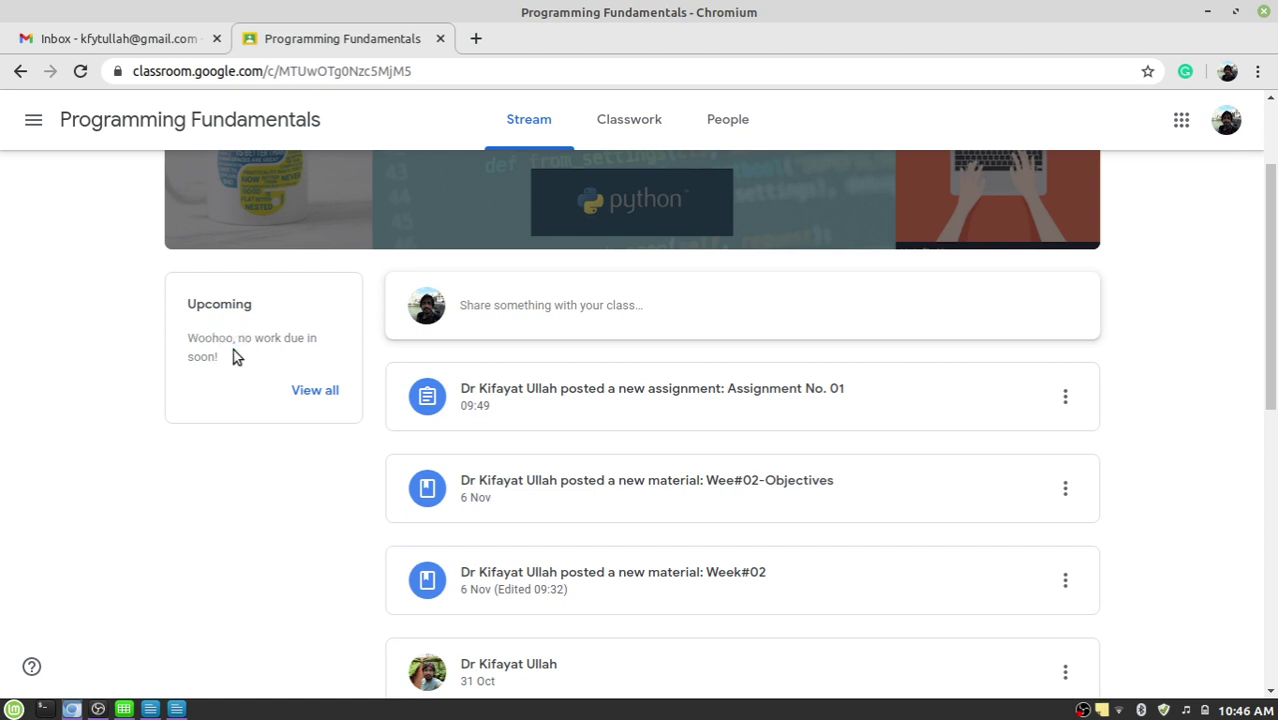